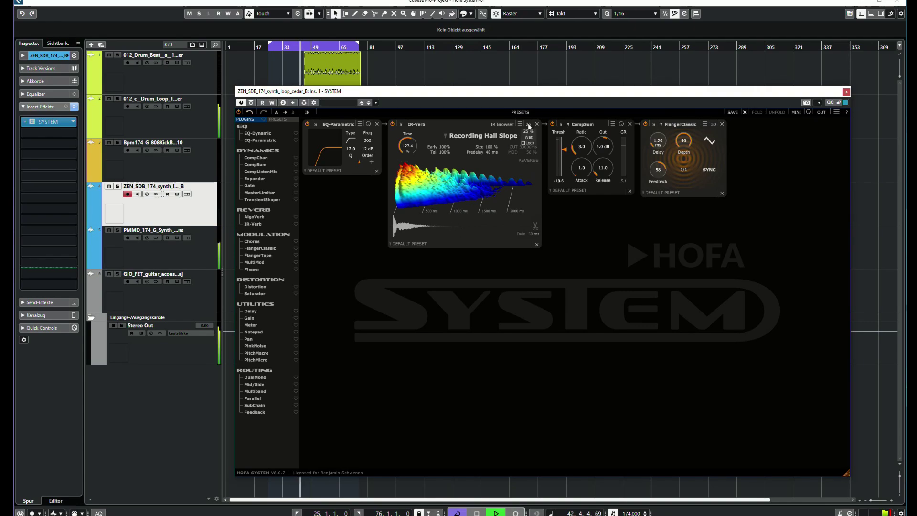
Set the IR-Verb mix to 18 % and append a Chorus module with a mix of 11 % after FlangerClassic
mouse_move(528, 110)
mouse_down()
mouse_move(526, 97)
mouse_move(525, 127)
mouse_up()
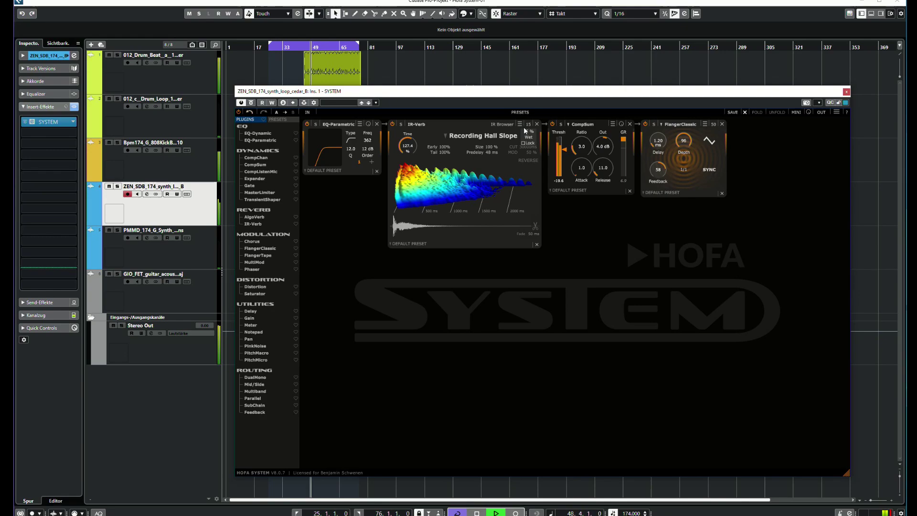
drag(486, 96, 437, 88)
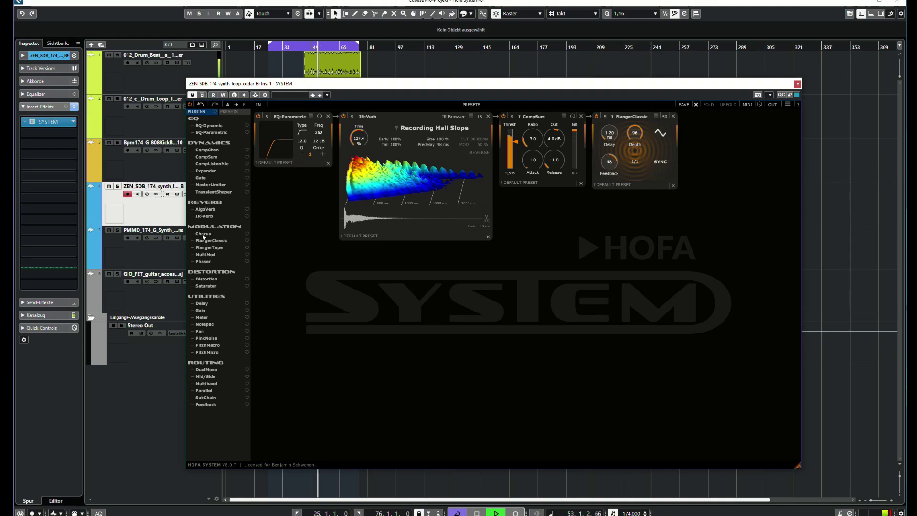
drag(203, 234, 715, 191)
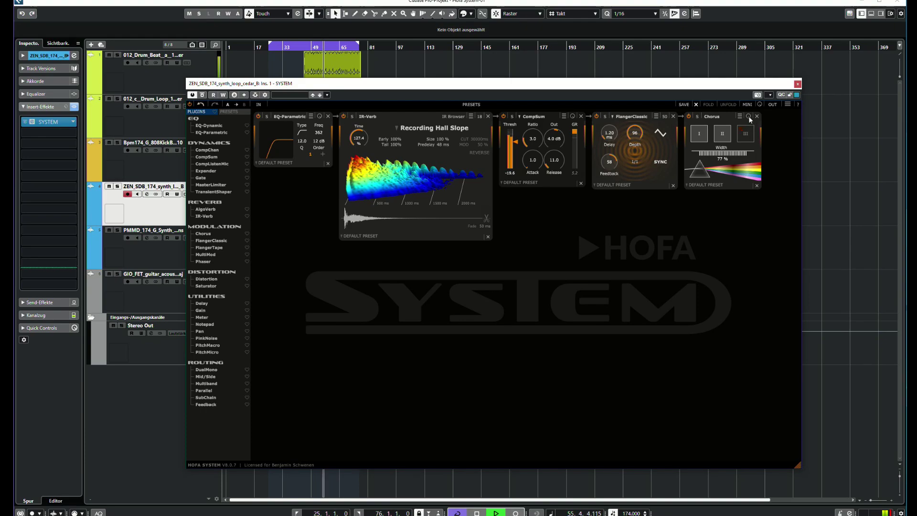
drag(748, 117, 748, 154)
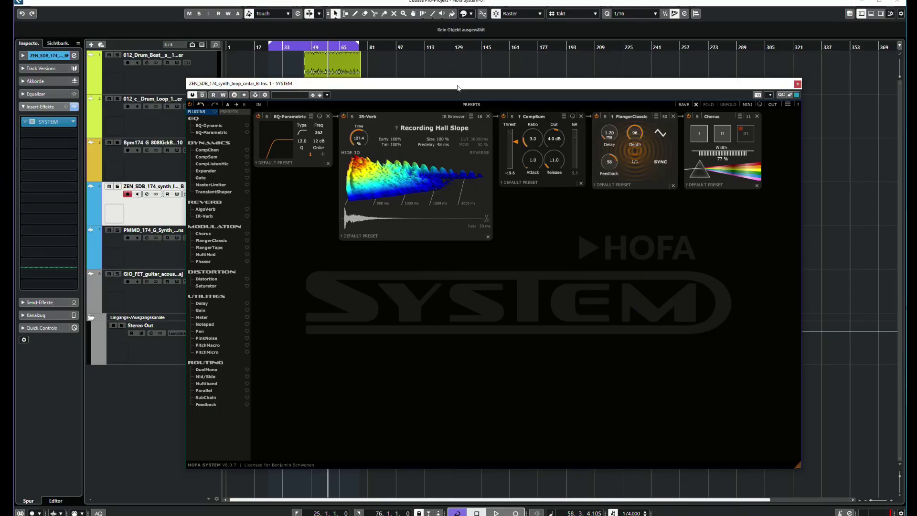
Close the plugin window, place the playhead at bar 46 and remove the SYSTEM insert from the ZEN_SDB_174 synth track
drag(457, 88, 434, 83)
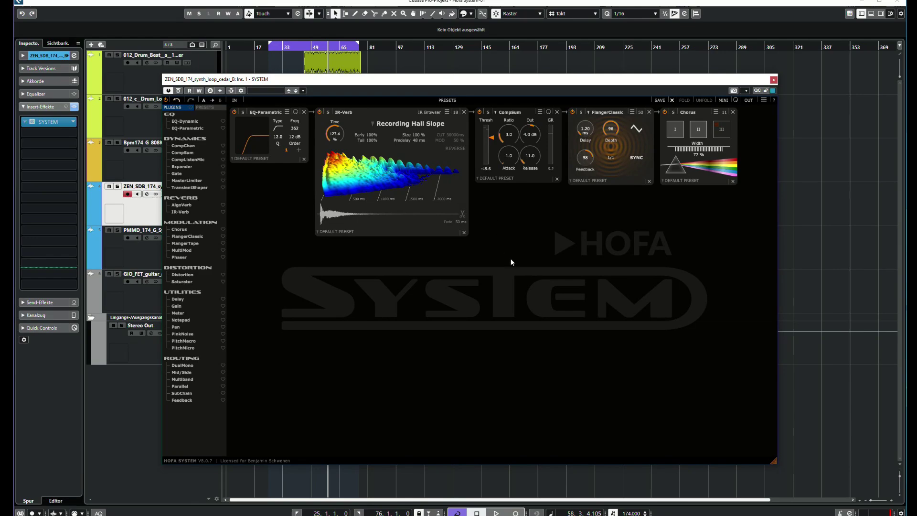
click(774, 79)
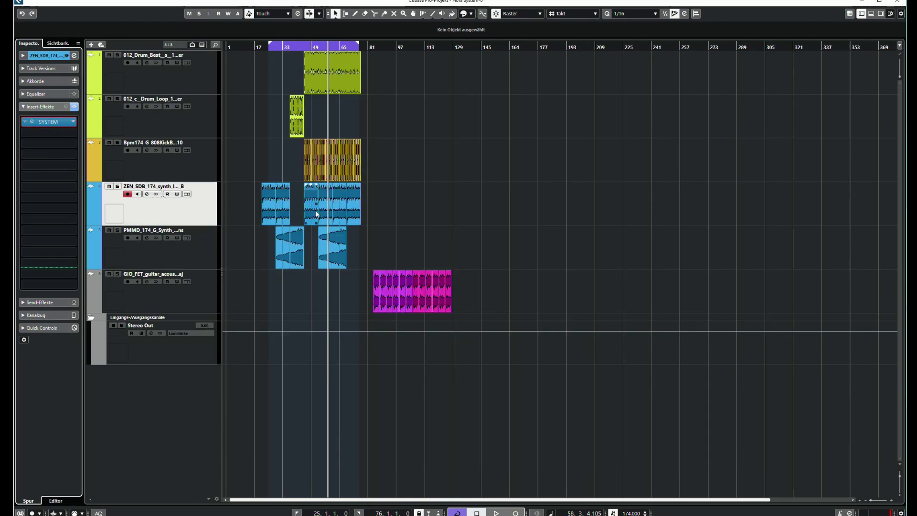
drag(306, 46, 305, 55)
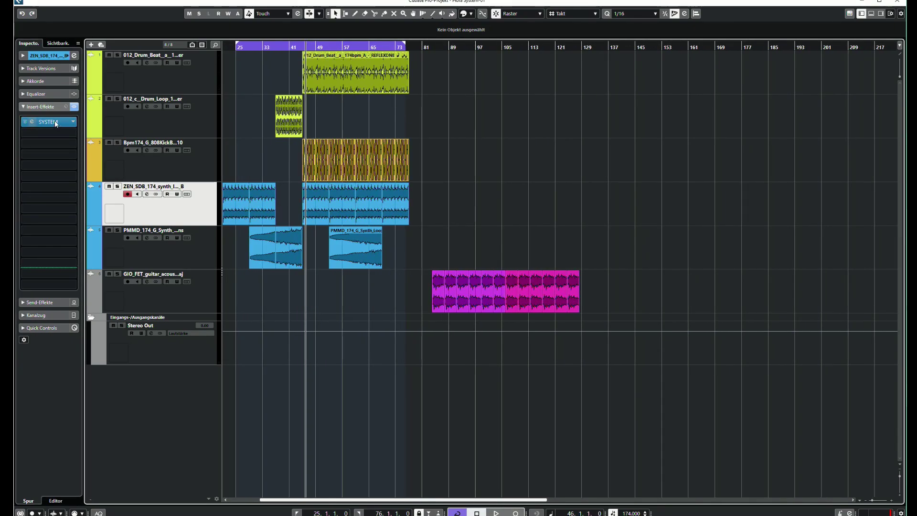
drag(55, 123, 343, 171)
Load a new SYSTEM plugin into the synth track's third insert slot and enlarge its window over the arrangement
click(73, 144)
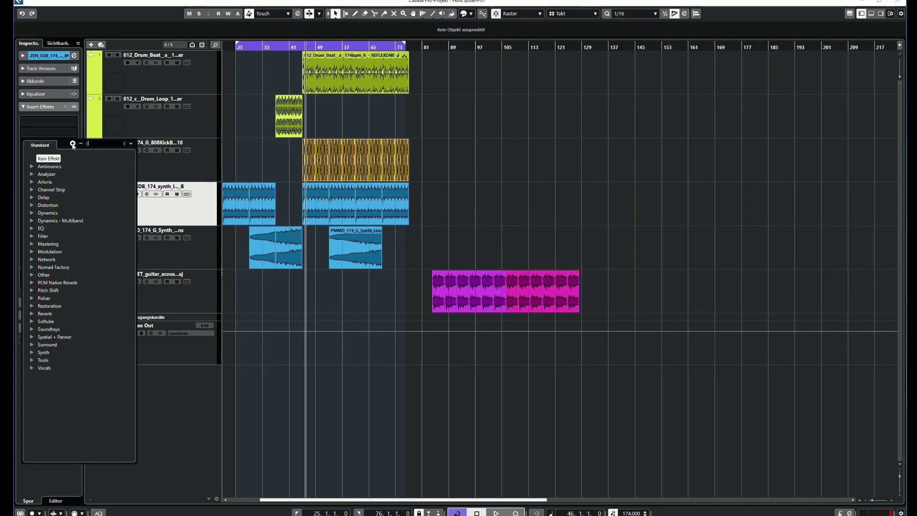
text(sys)
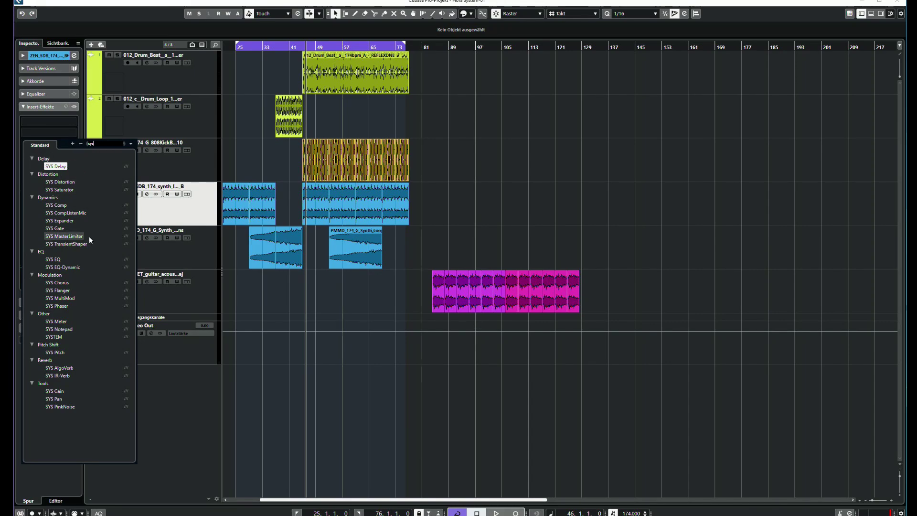
text(tem)
click(55, 165)
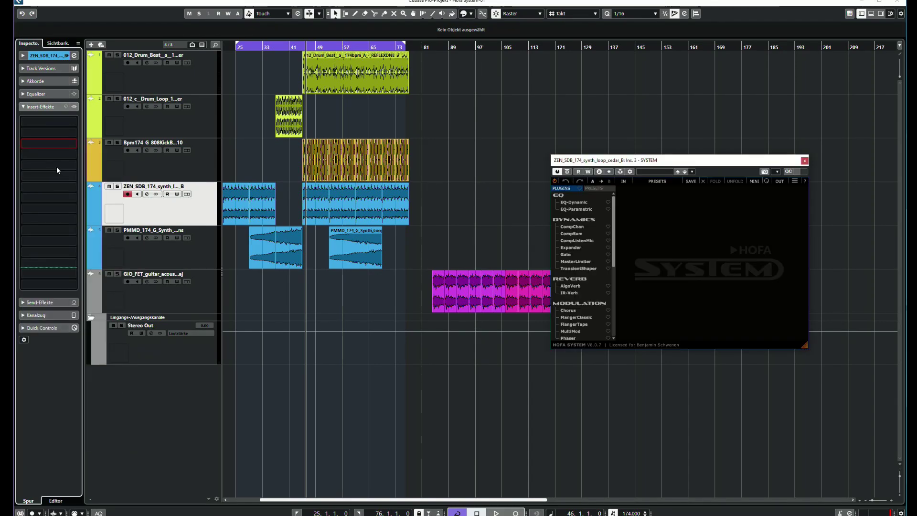
drag(672, 165, 348, 86)
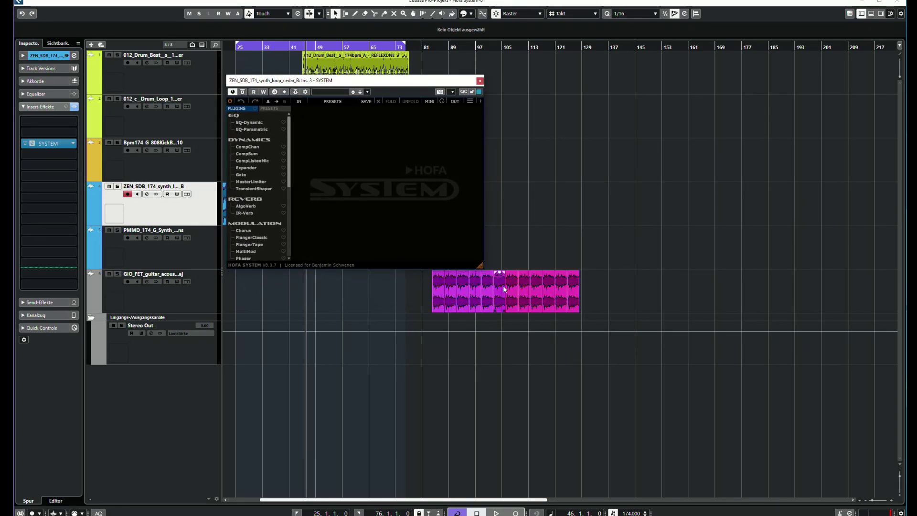
drag(480, 266, 870, 491)
drag(489, 81, 471, 78)
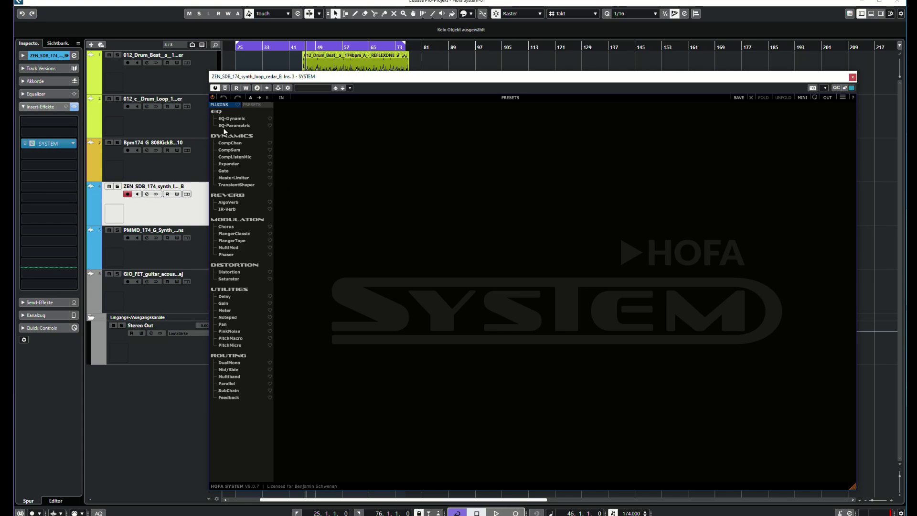
Build a module chain of EQ-Dynamic, CompChan, FlangerClassic, IR-Verb and MasterLimiter in that order
drag(230, 117, 344, 135)
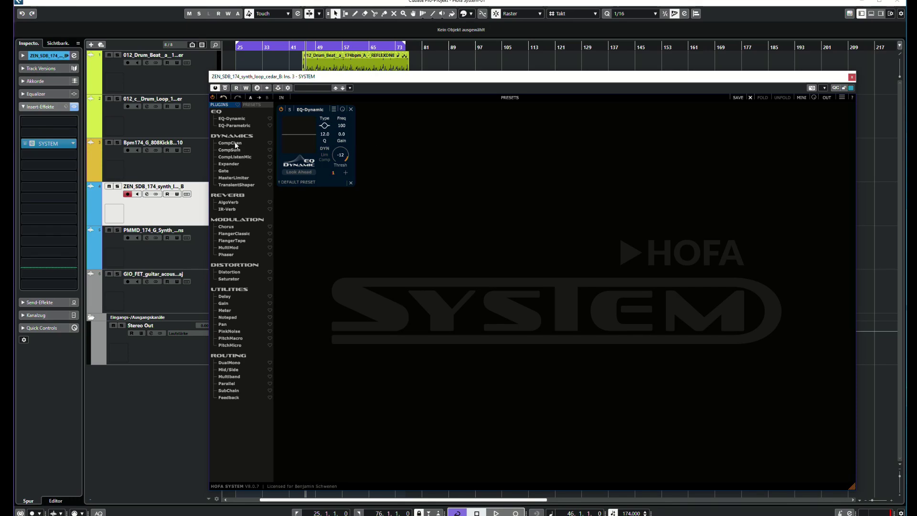
drag(392, 144, 393, 144)
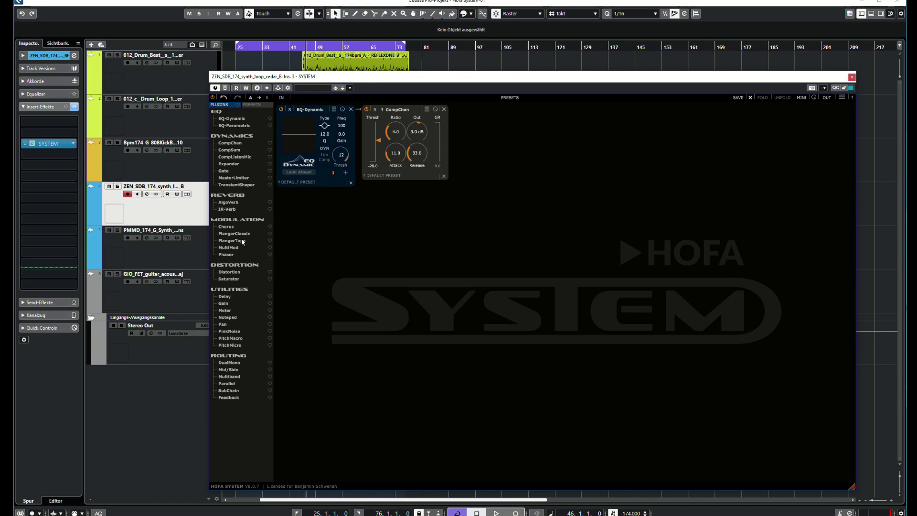
drag(229, 235, 465, 191)
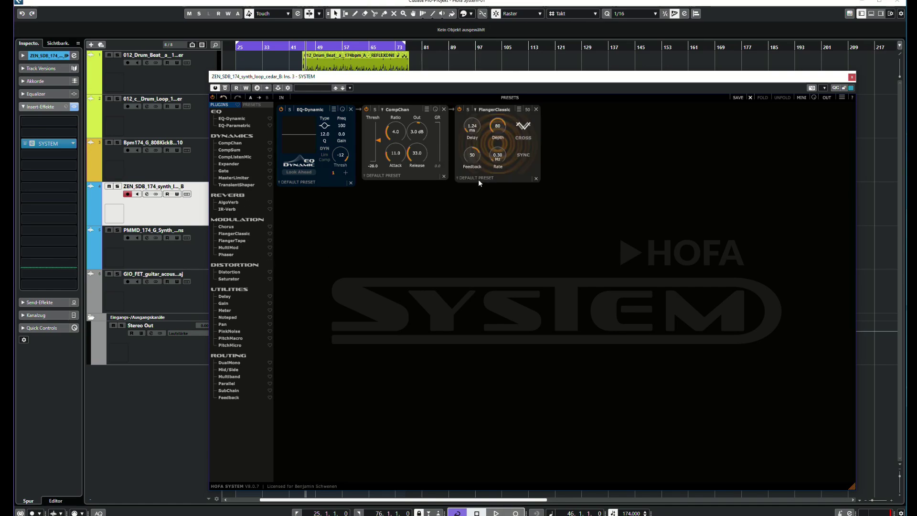
drag(227, 209, 624, 204)
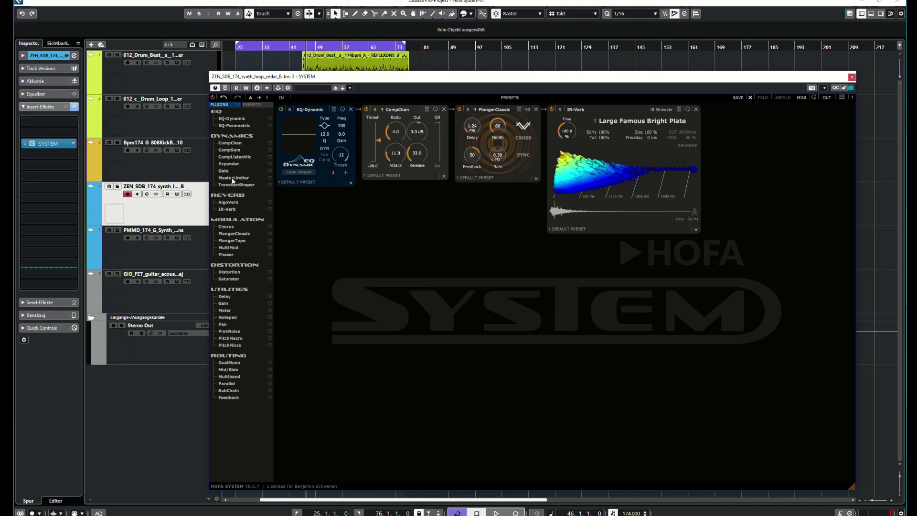
drag(232, 179, 723, 186)
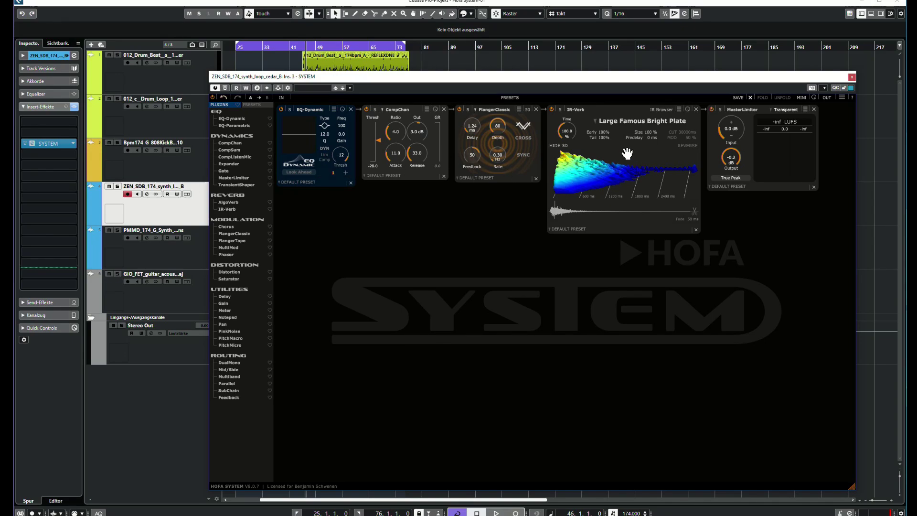
Reduce the chain to EQ-Dynamic, MasterLimiter and IR-Verb, with IR-Verb moved to the end
drag(626, 152, 375, 146)
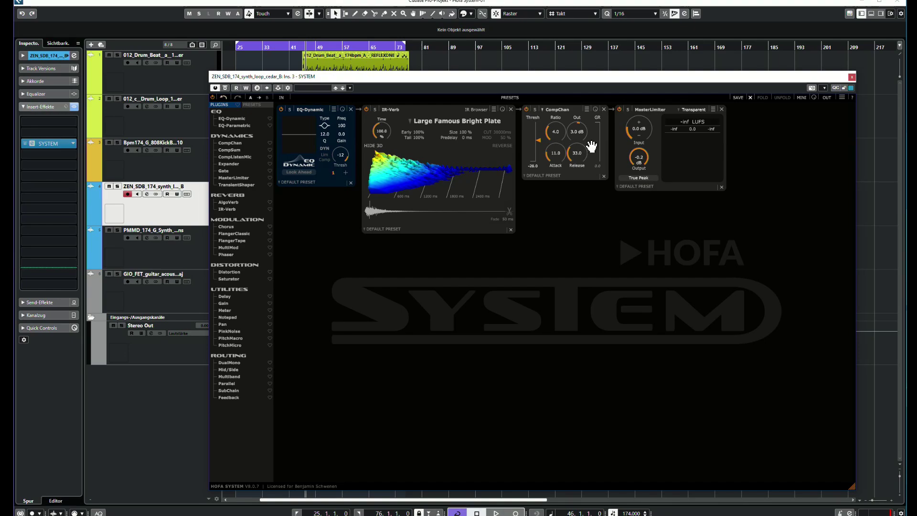
drag(425, 155, 642, 149)
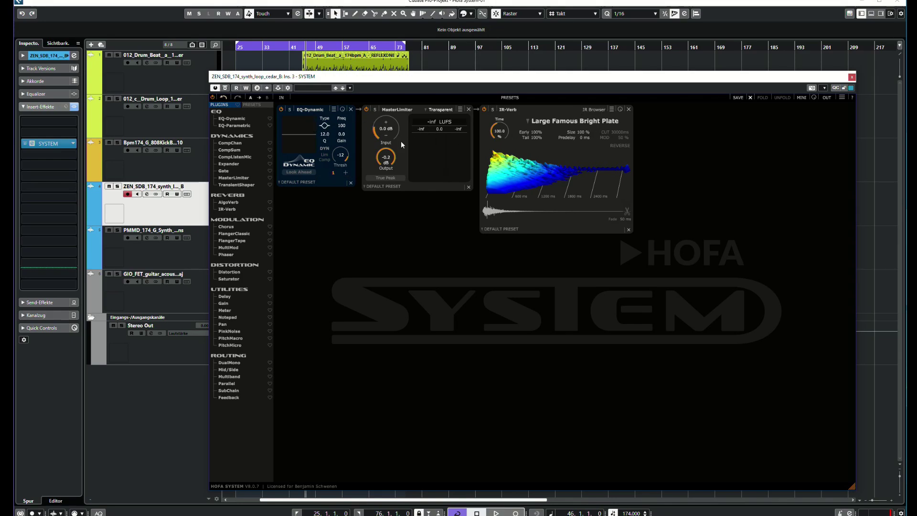
Look at the individual preset lists of the MasterLimiter and IR-Verb modules
click(437, 188)
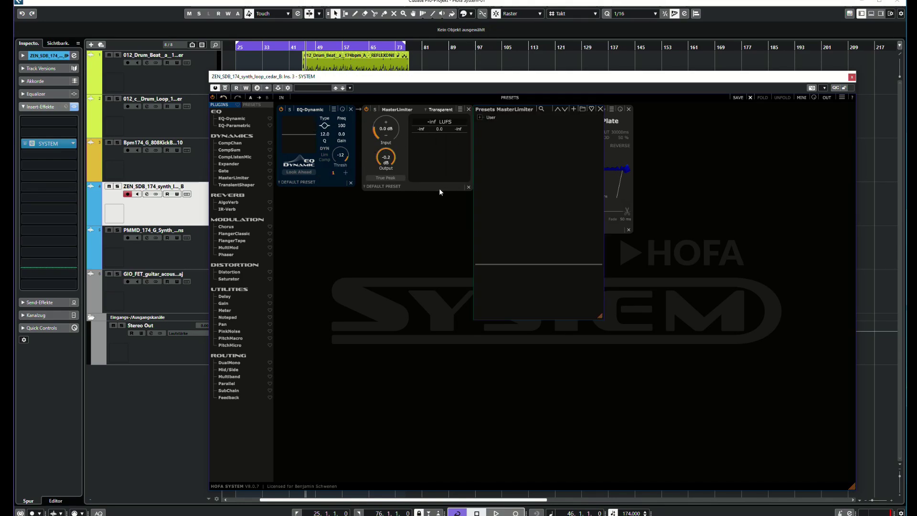
click(600, 108)
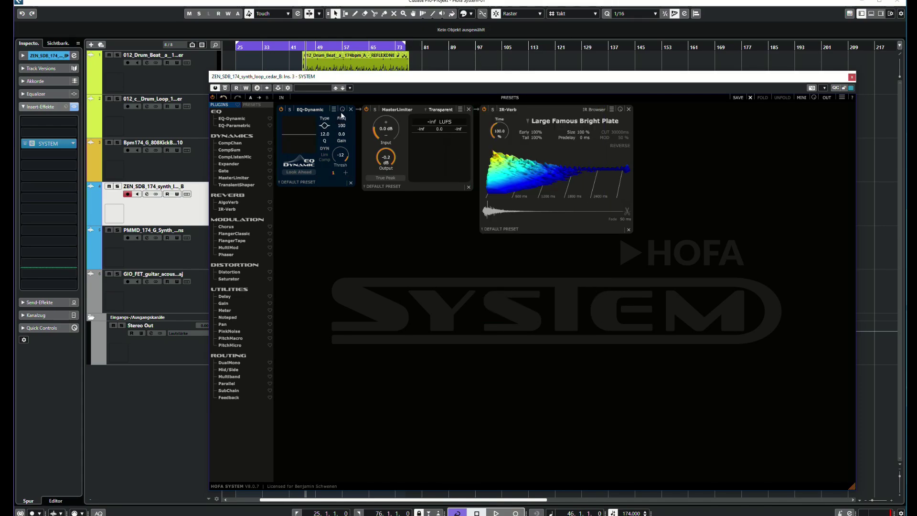
click(585, 229)
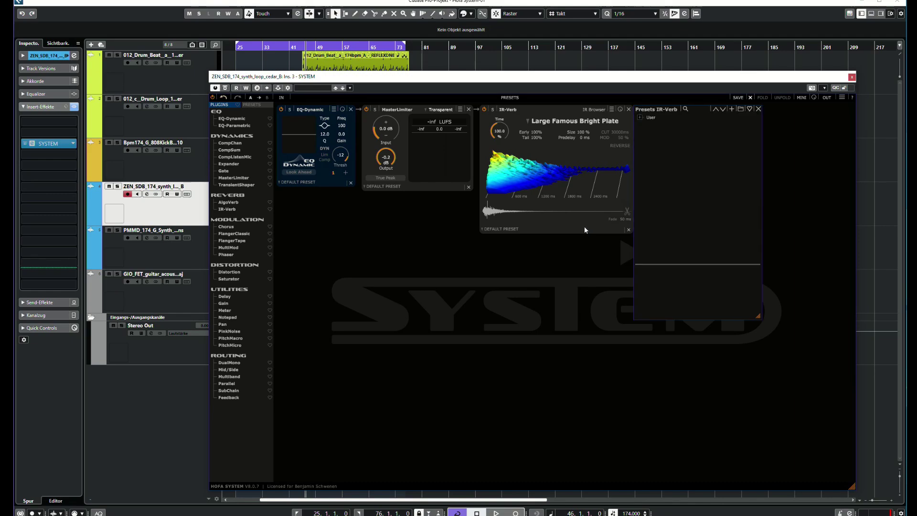
click(759, 109)
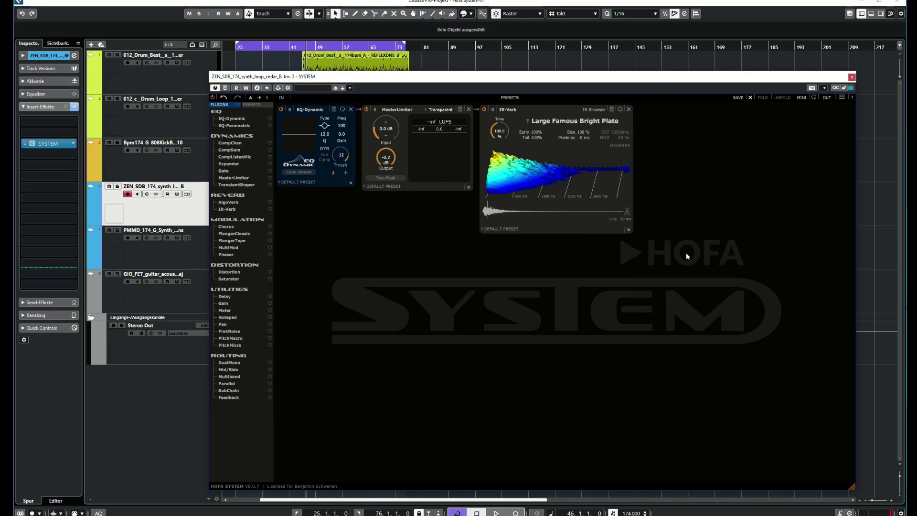
click(535, 225)
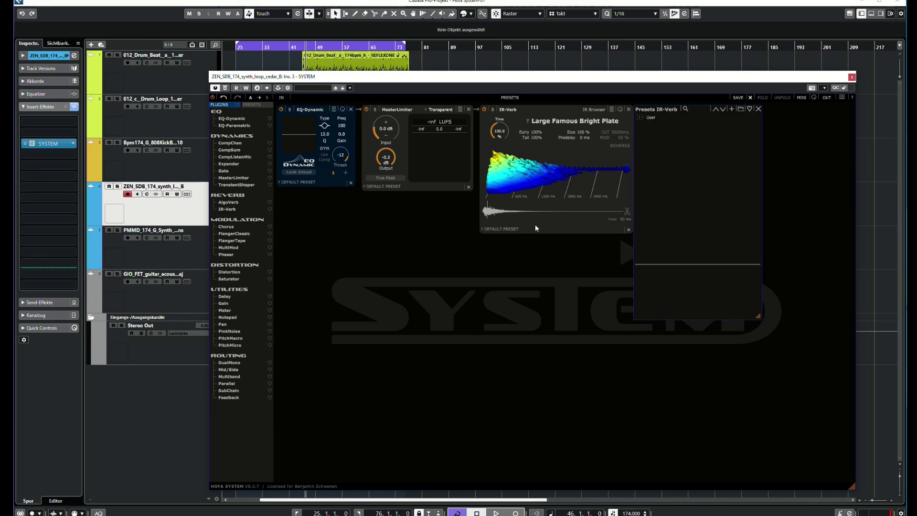
Solo the ZEN_SDB_174 synth track and reopen its SYSTEM plugin
click(852, 78)
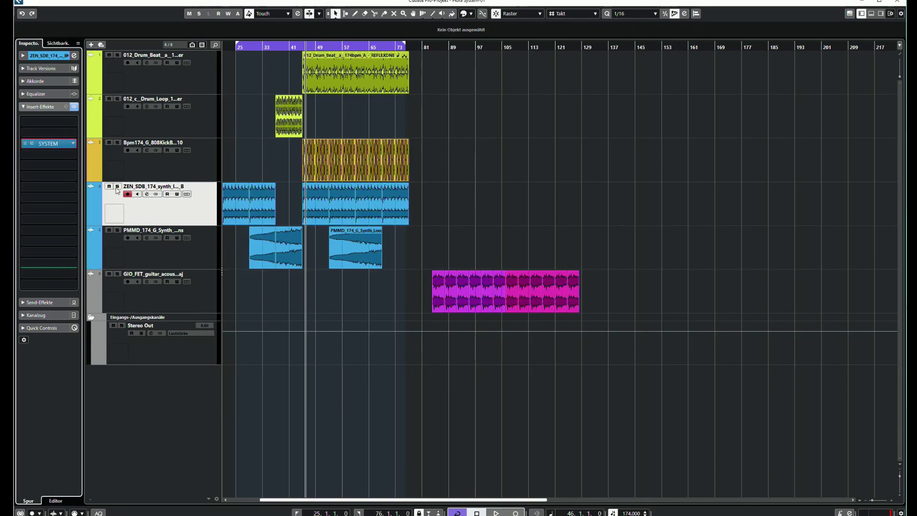
click(117, 186)
click(48, 144)
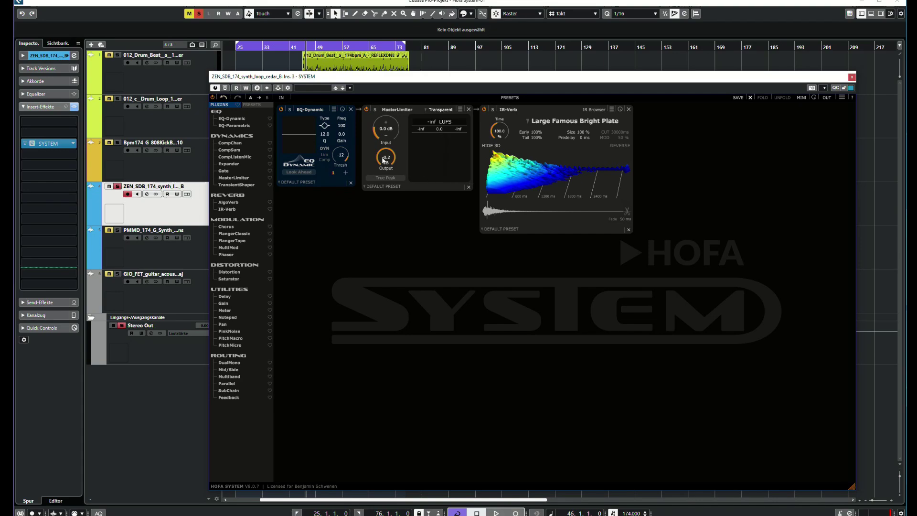
Remove EQ-Dynamic, MasterLimiter and IR-Verb so the SYSTEM chain is empty
click(416, 143)
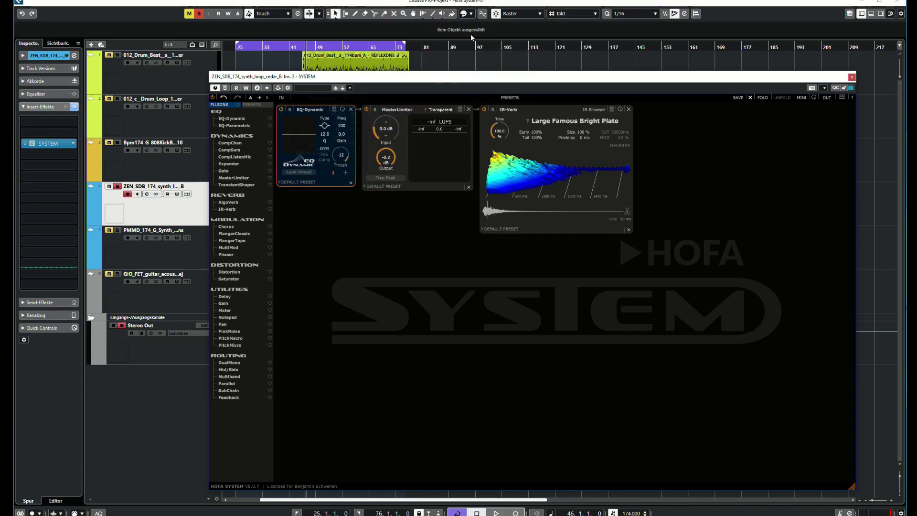
click(350, 109)
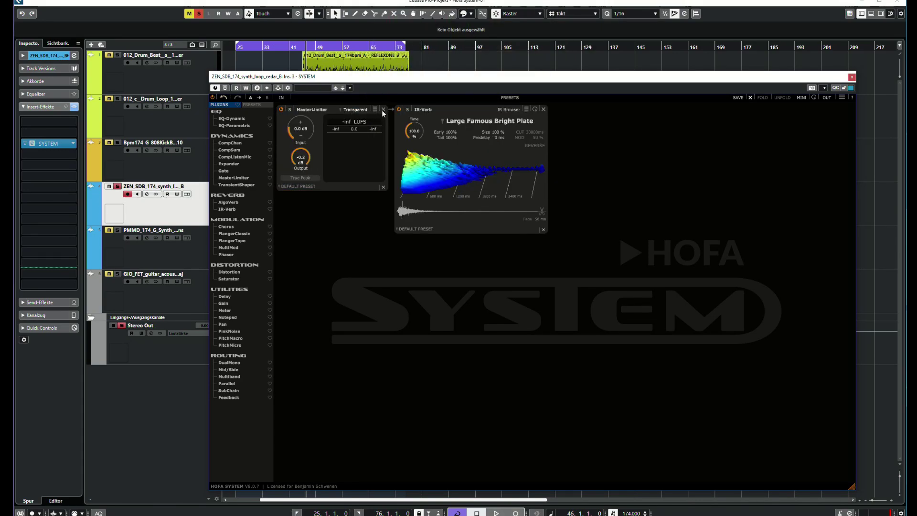
click(383, 109)
click(425, 109)
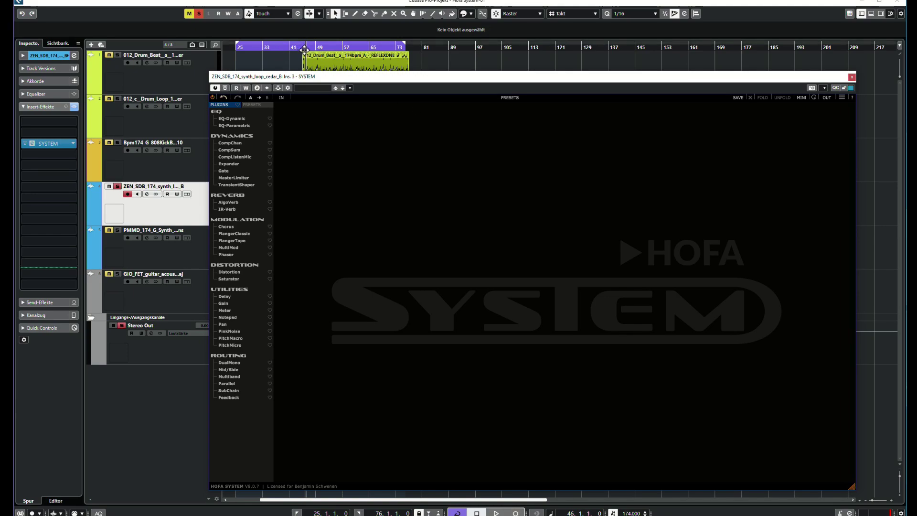
Set the loop's start to bar 47 and add an IR-Verb module to the empty chain during a short playback
key(space)
drag(236, 46, 310, 47)
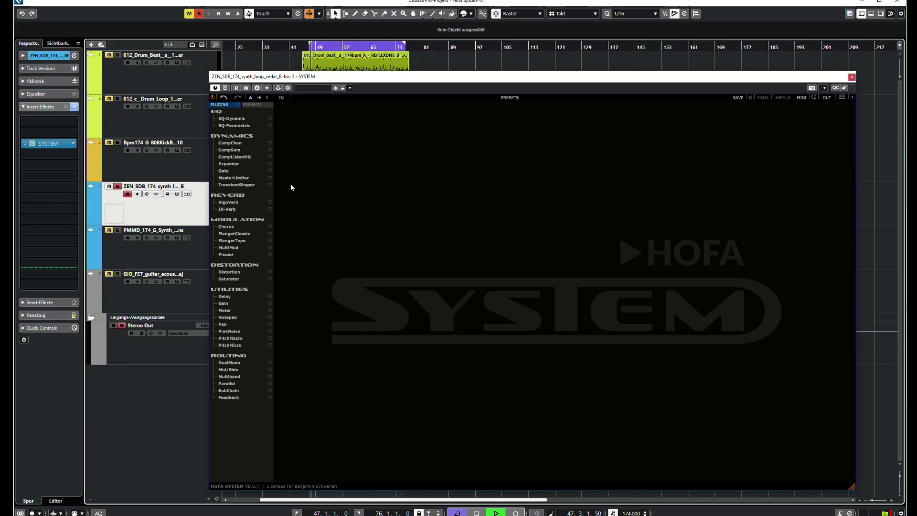
drag(228, 209, 391, 202)
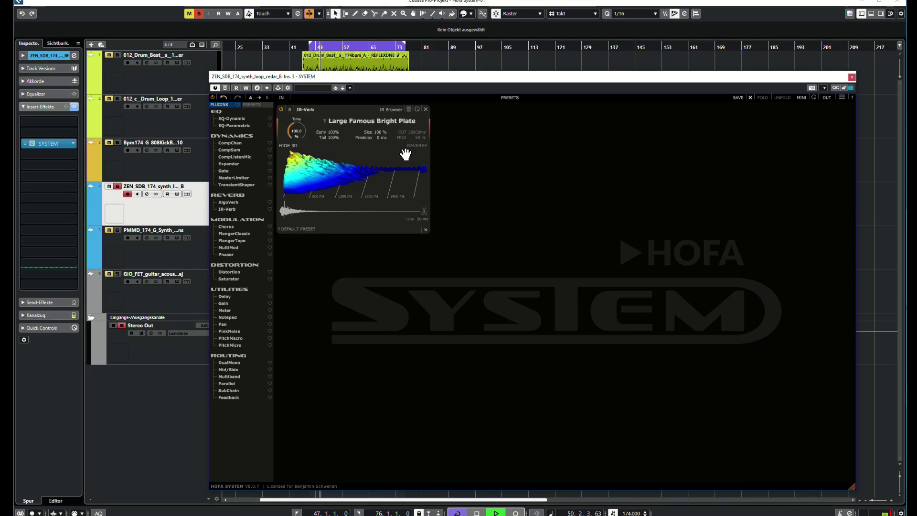
key(space)
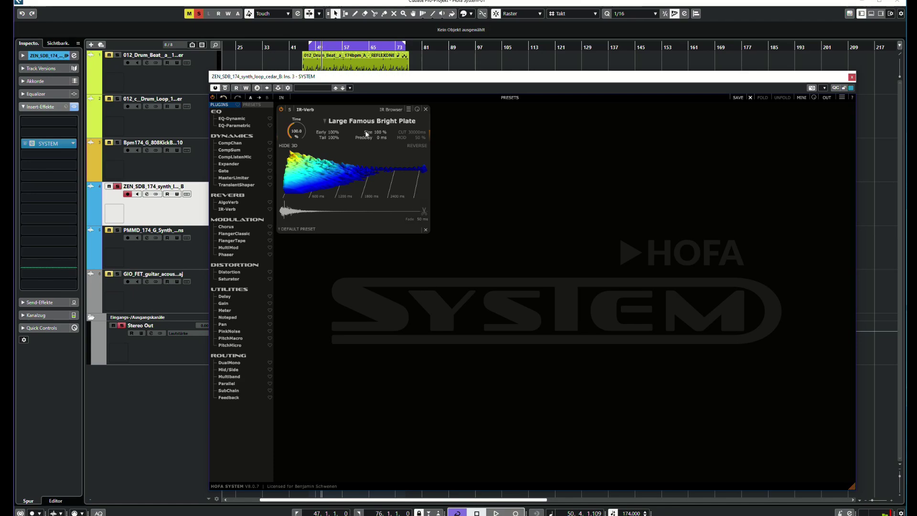
Reposition the SYSTEM window and open IR-Verb's impulse response browser
drag(384, 79, 353, 72)
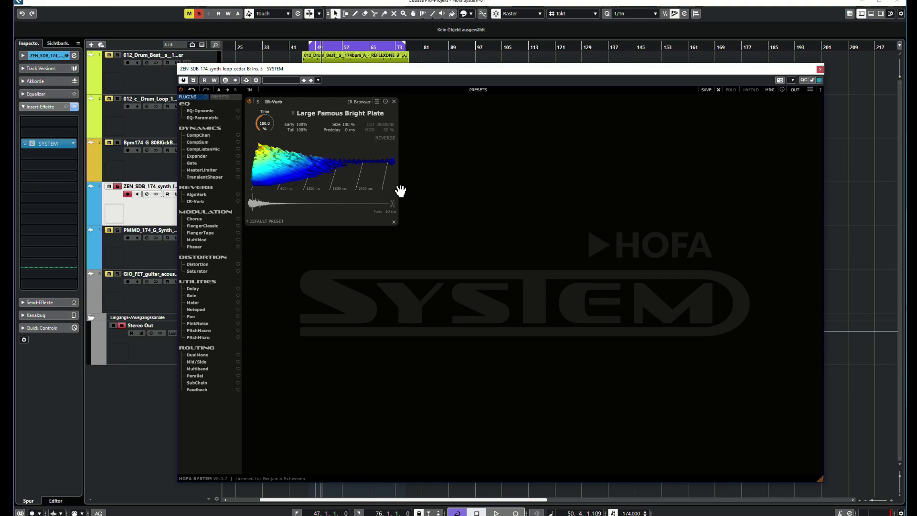
mouse_move(398, 189)
mouse_move(352, 128)
click(349, 117)
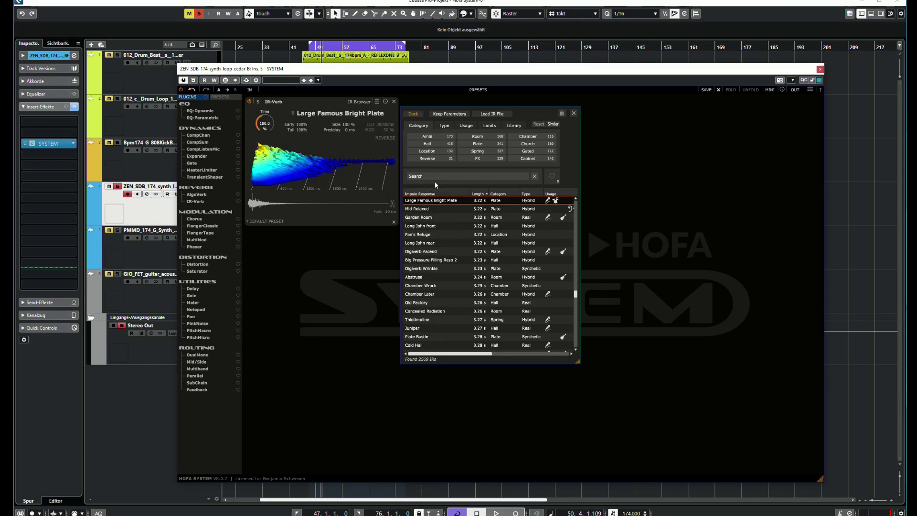
Browse the shorter impulse responses in the list and load Big Below Low
scroll(437, 251, up, 3)
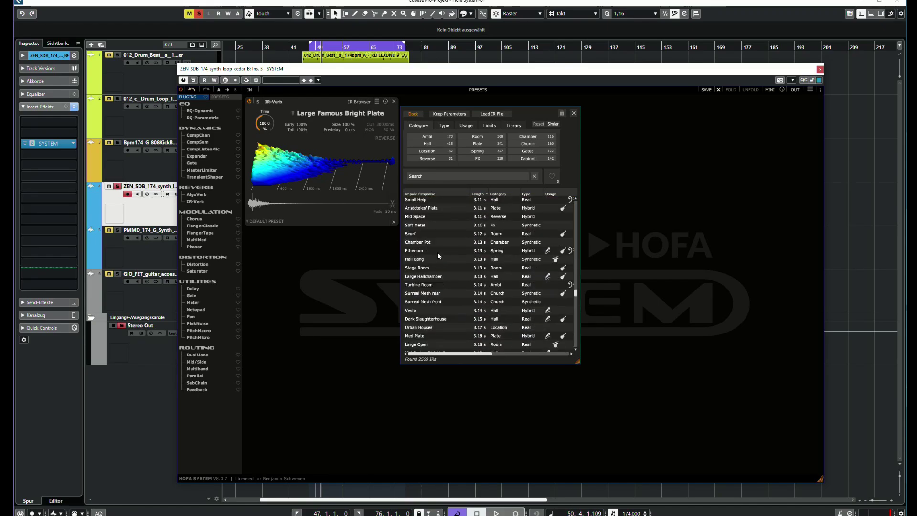
scroll(438, 251, up, 8)
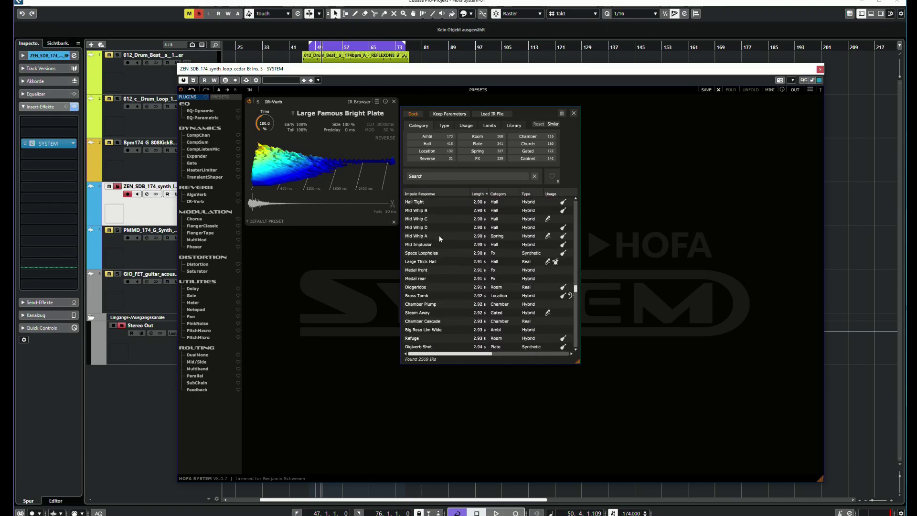
scroll(454, 222, up, 3)
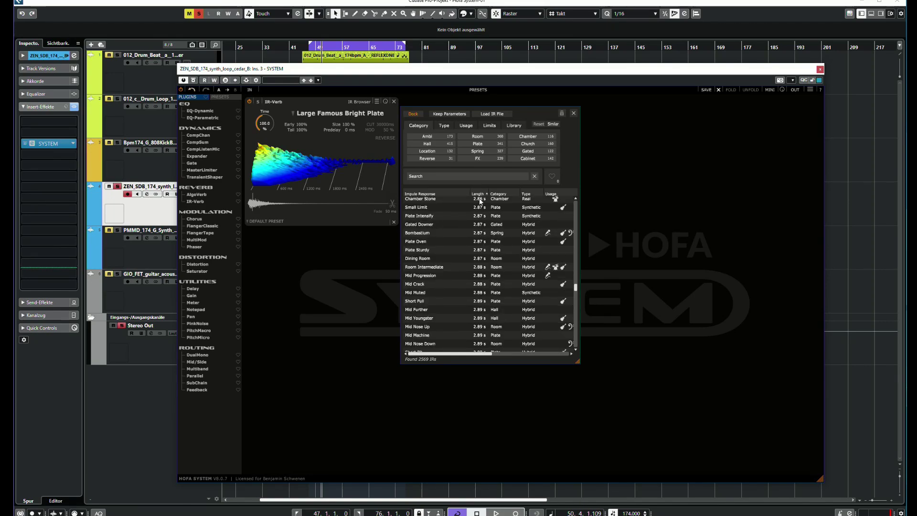
scroll(478, 234, up, 6)
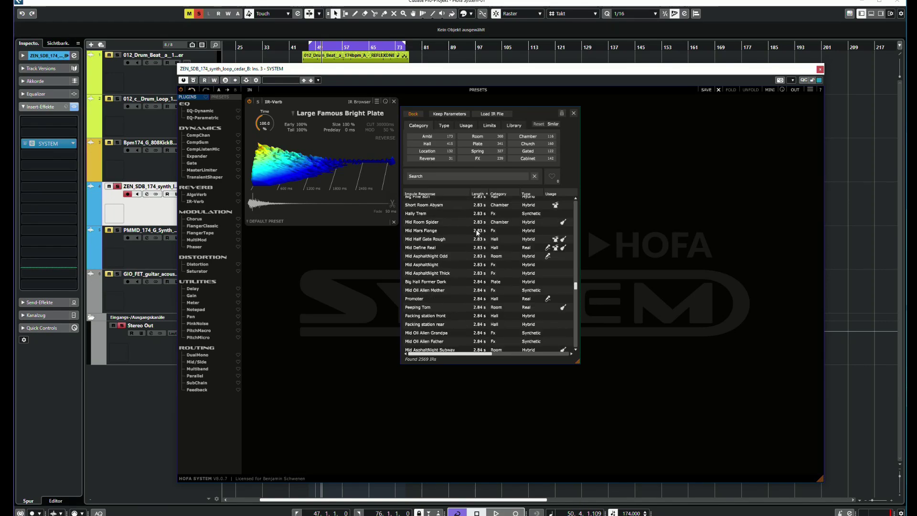
scroll(477, 233, down, 2)
click(433, 232)
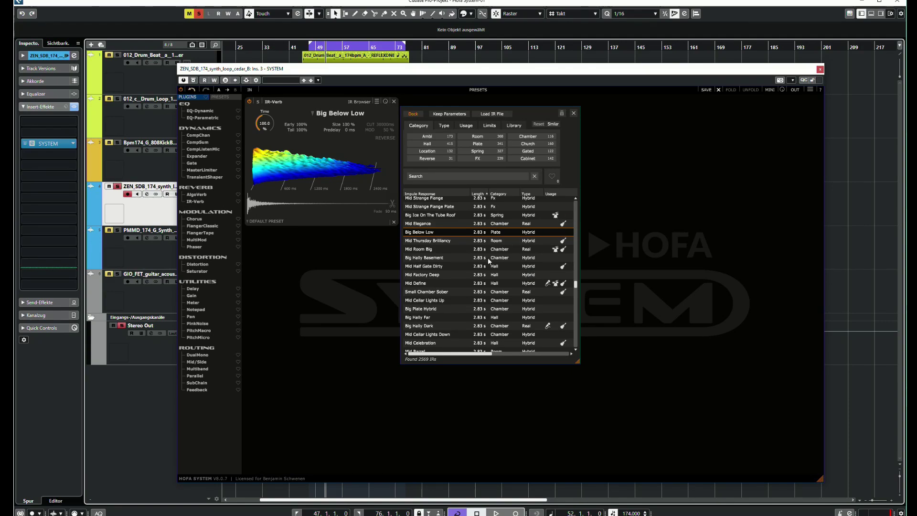
Start playback and audition Mid Room Big, Small Chamber Sober, Big Hally Dark and Big Ice On The Tube Roof
key(space)
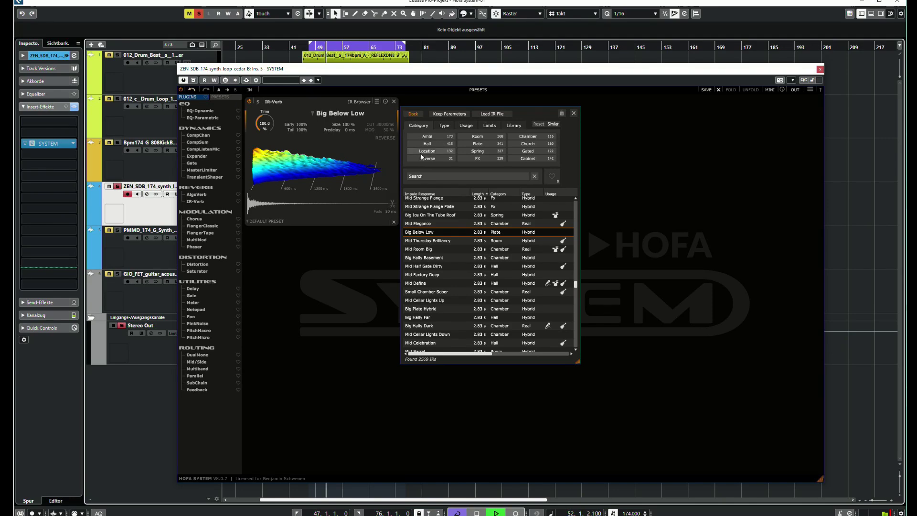
click(441, 250)
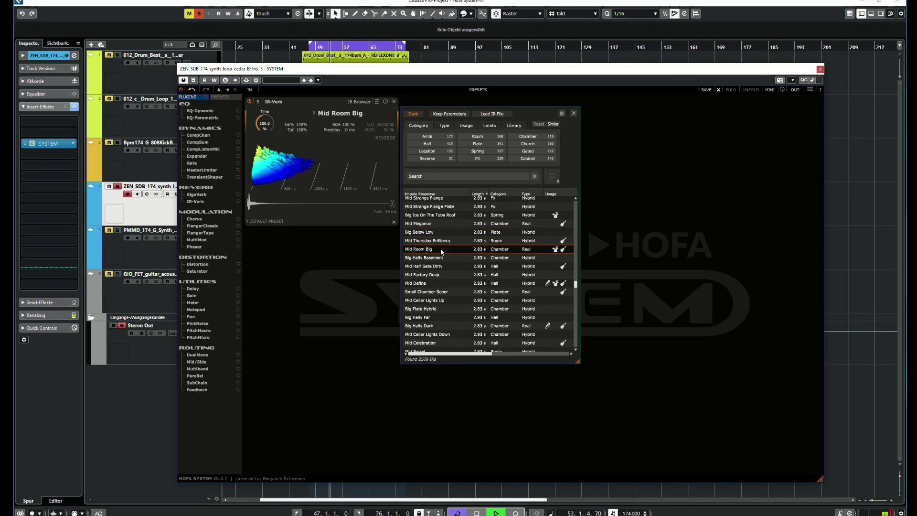
click(426, 292)
click(421, 326)
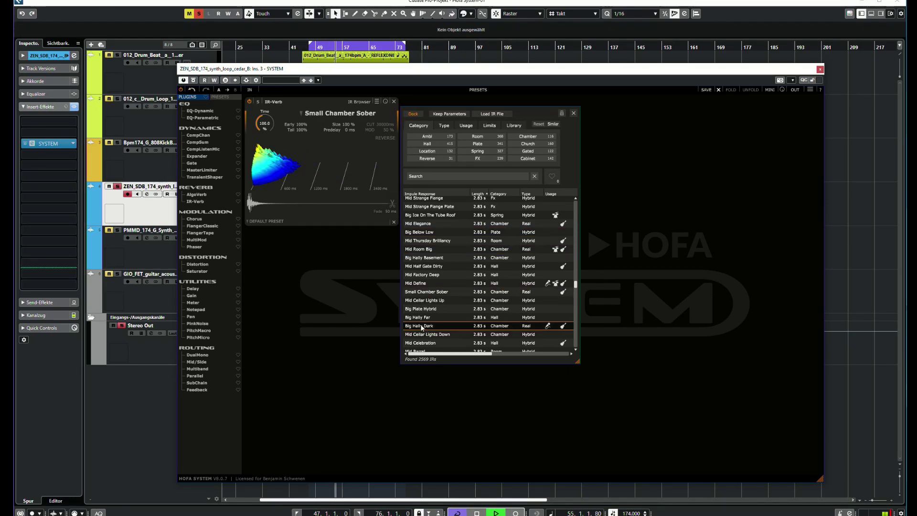
click(440, 215)
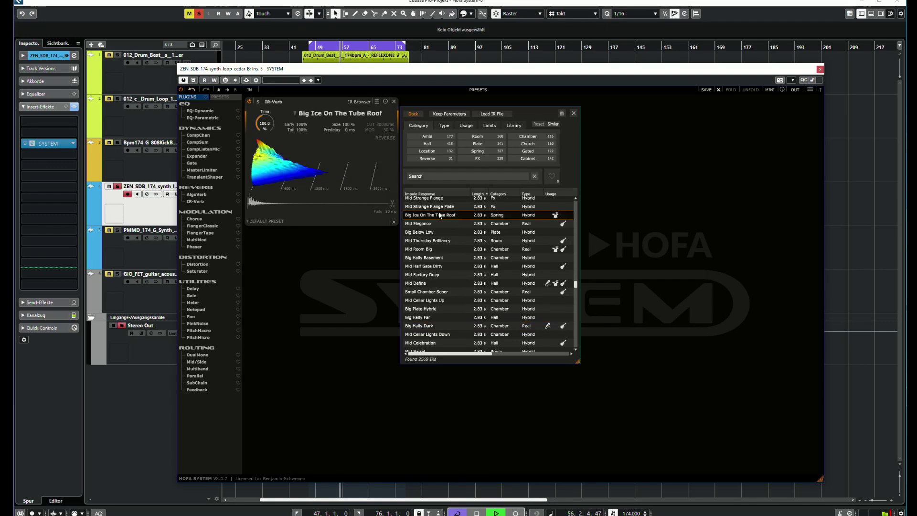
Audition the consecutive impulse responses after Big Ice On The Tube Roof up to Mid Factory Deep, and stop playback
key(Down)
key(Down)
key(Down)
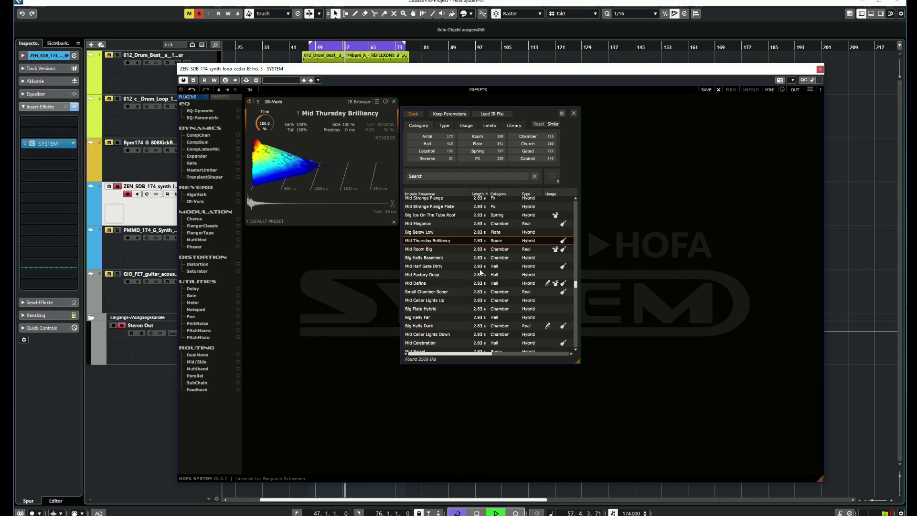
key(Down)
key(Down)
key(Down)
key(Down)
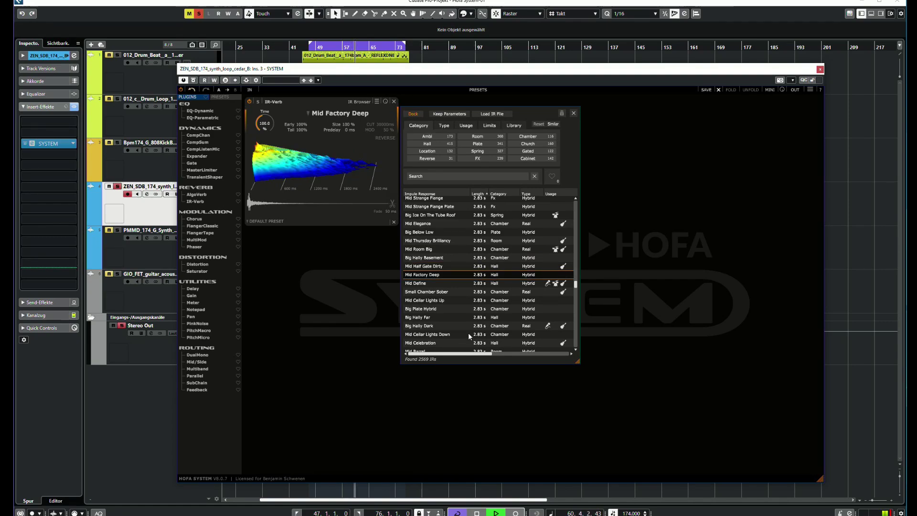
key(space)
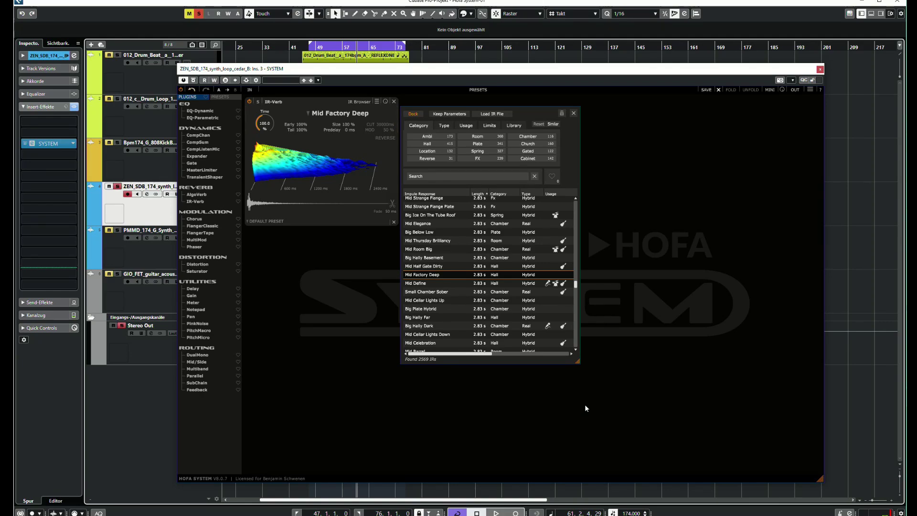
With playback stopped, step through the impulse responses around Mid Factory Deep and Mid Define to Big Plate Hybrid
key(Down)
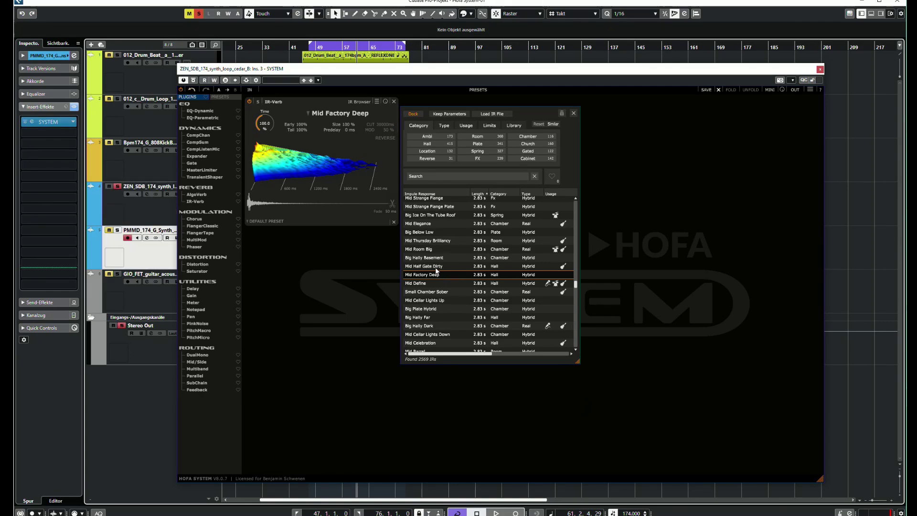
key(Up)
key(Up)
key(Down)
key(Down)
key(Down)
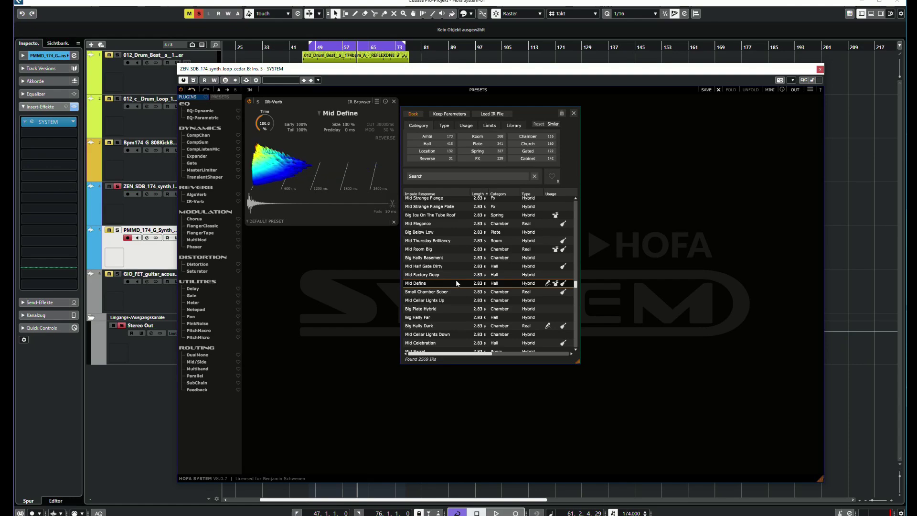
key(Down)
key(Down)
key(Down)
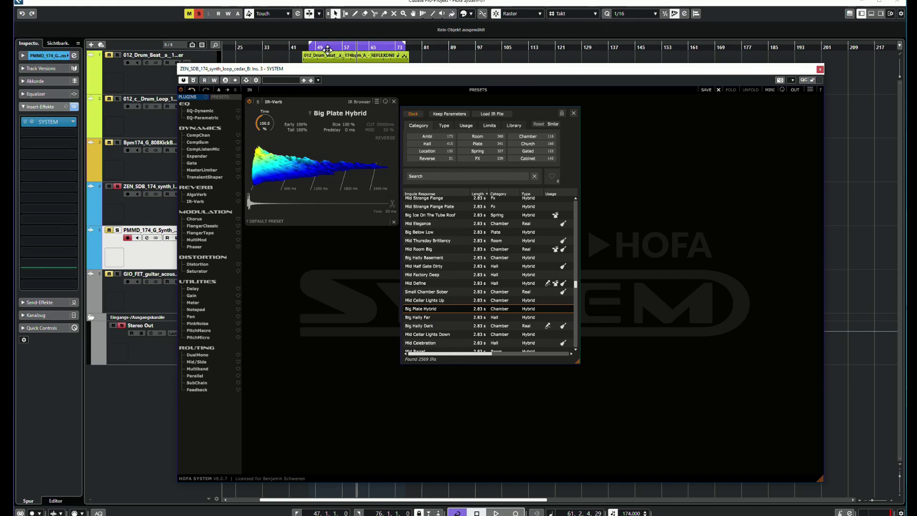
Set IR-Verb's wet level to 61 % and audition impulse responses up to Big Hally Dark in a new playback
mouse_move(387, 104)
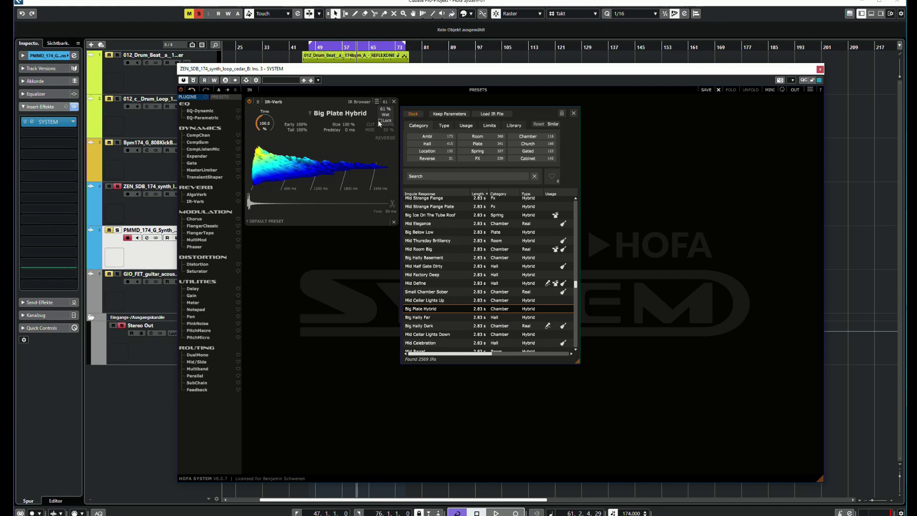
click(339, 48)
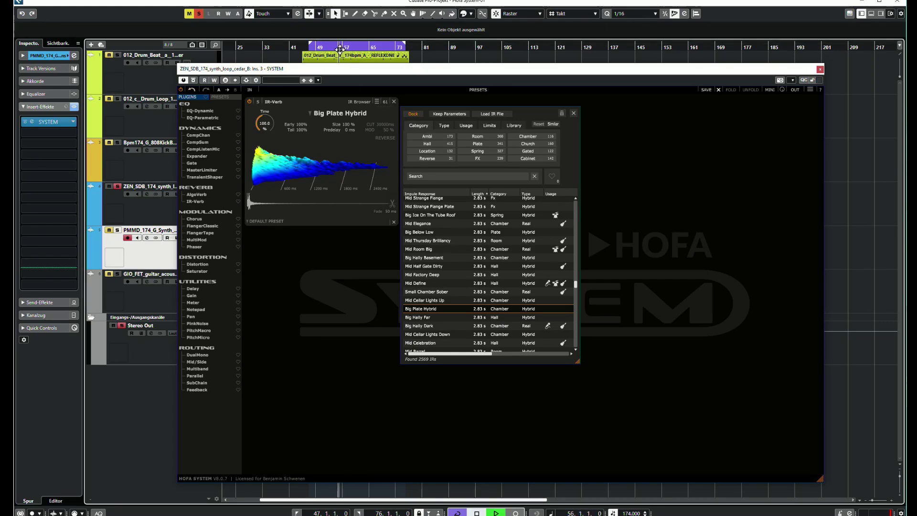
key(Down)
click(436, 308)
key(Down)
key(Down)
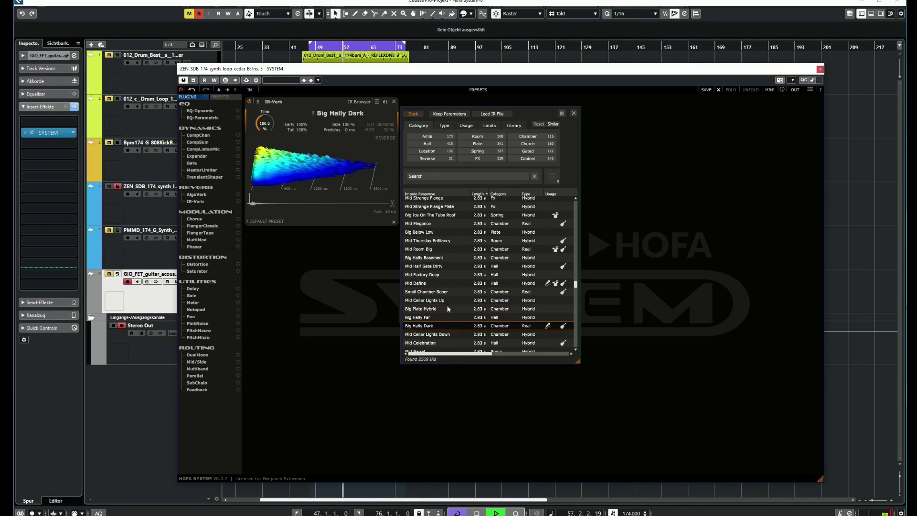
Audition the impulse responses from Mid Cellar Lights Down through Big Hally Former, and stop playback
key(Down)
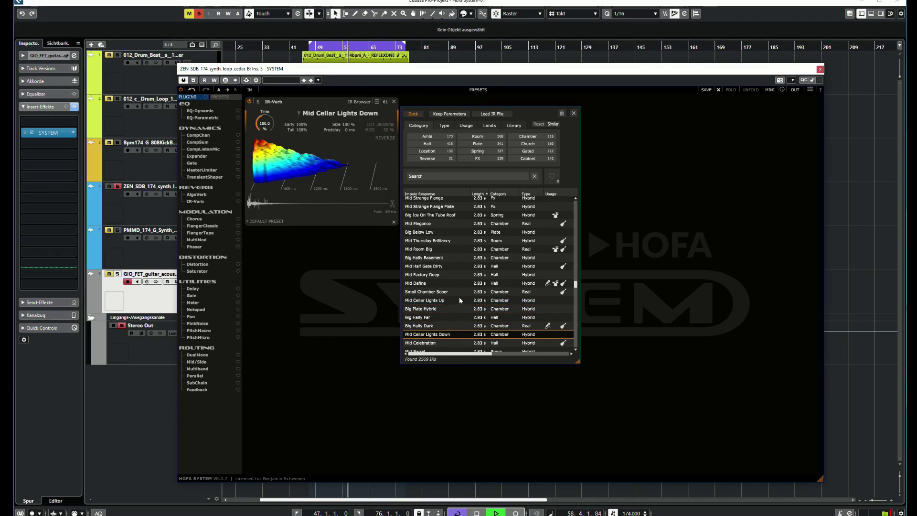
key(Down)
key(Down)
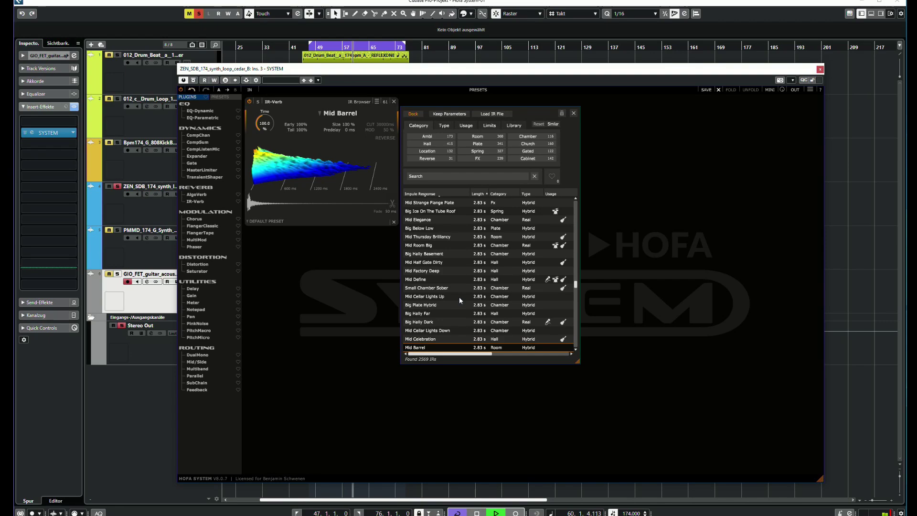
key(Down)
key(Down)
key(Down)
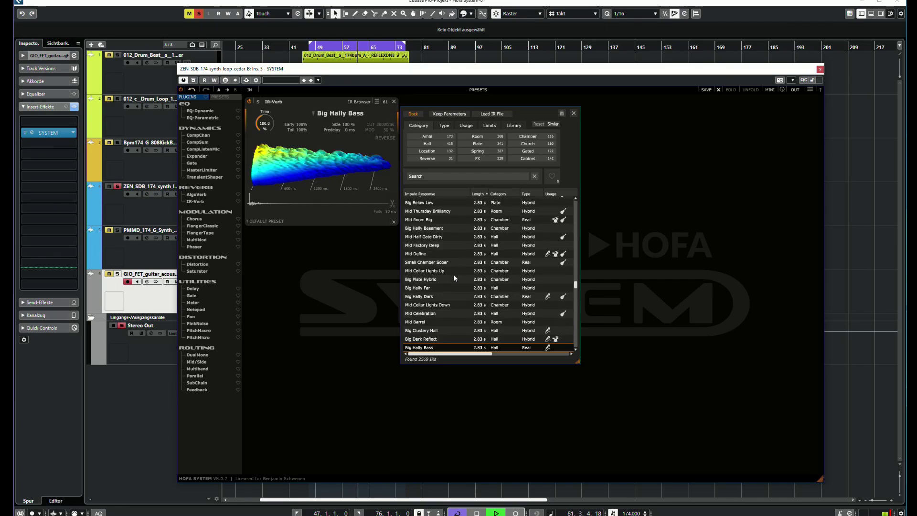
key(Down)
key(Down)
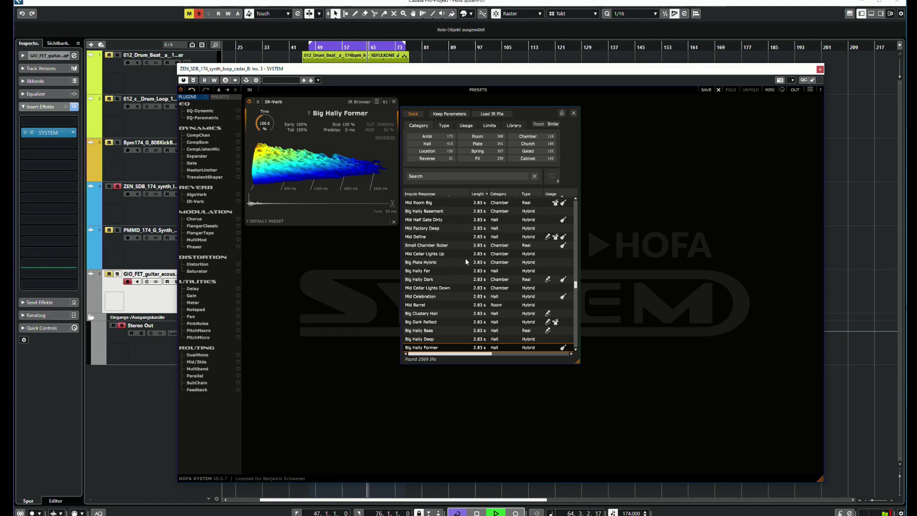
key(space)
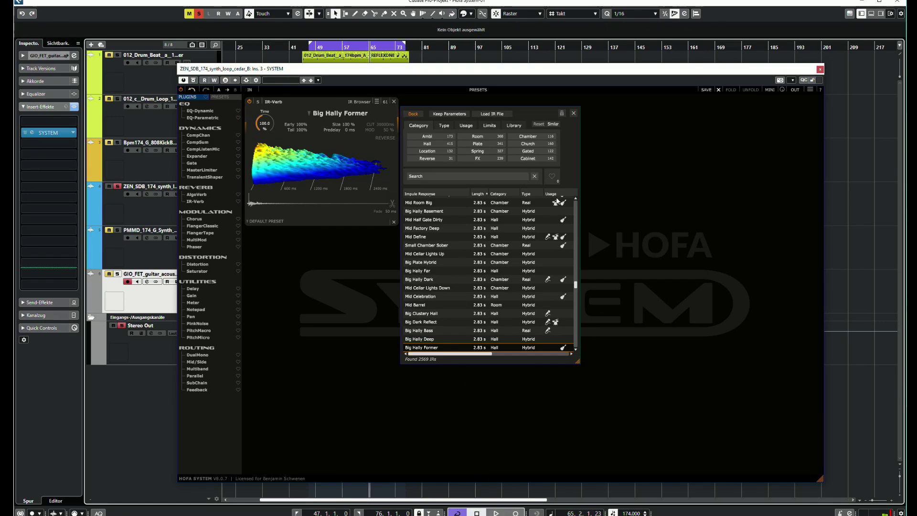
Filter the impulse responses to the Cabinet category and play Speaker 04 Inch #017 at 100 % wet
click(535, 157)
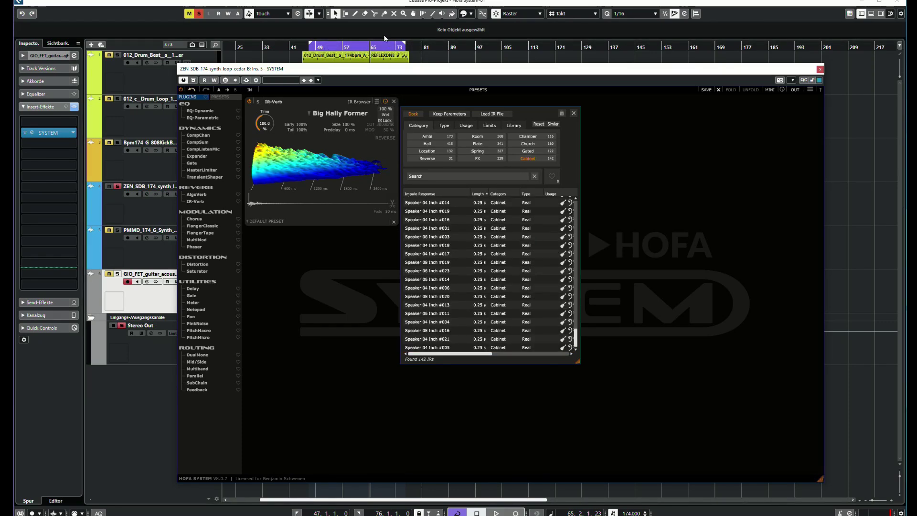
double_click(327, 51)
click(436, 253)
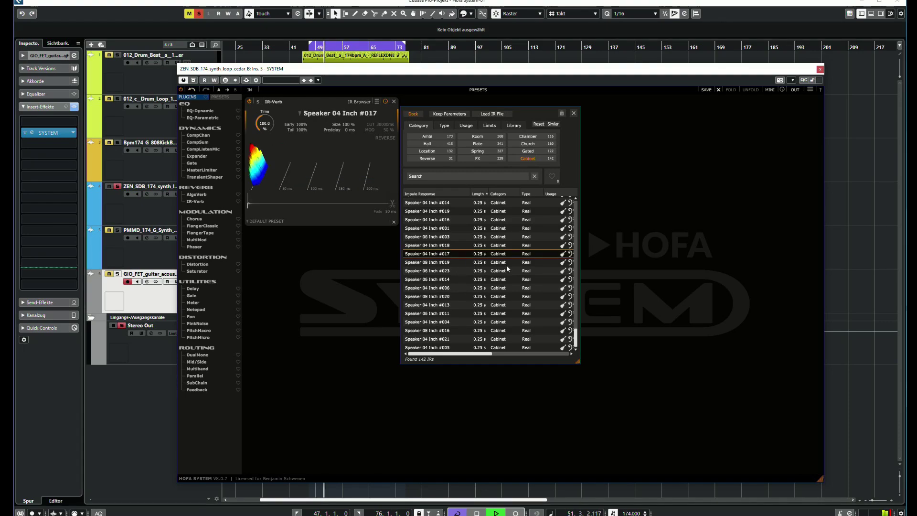
Audition the cabinet impulse responses from Speaker 08 Inch #019 to Speaker 08 Inch #020
key(Down)
key(Down)
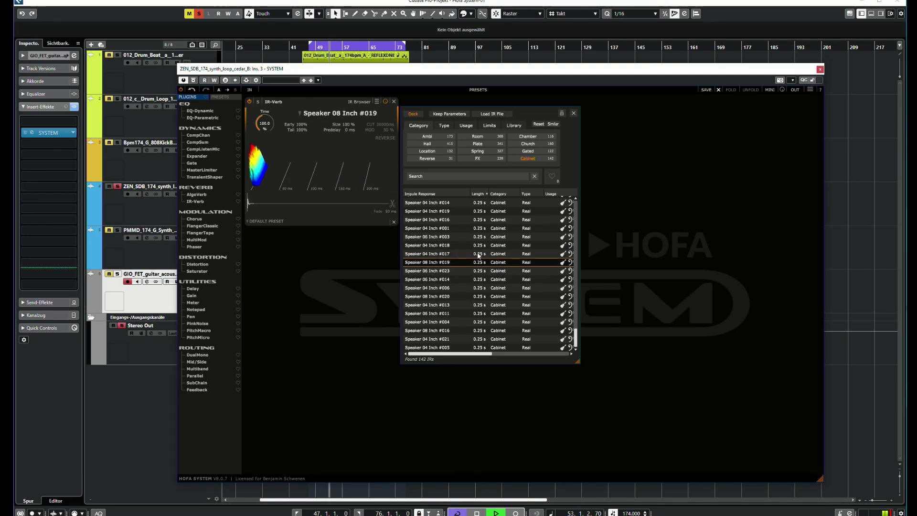
key(Down)
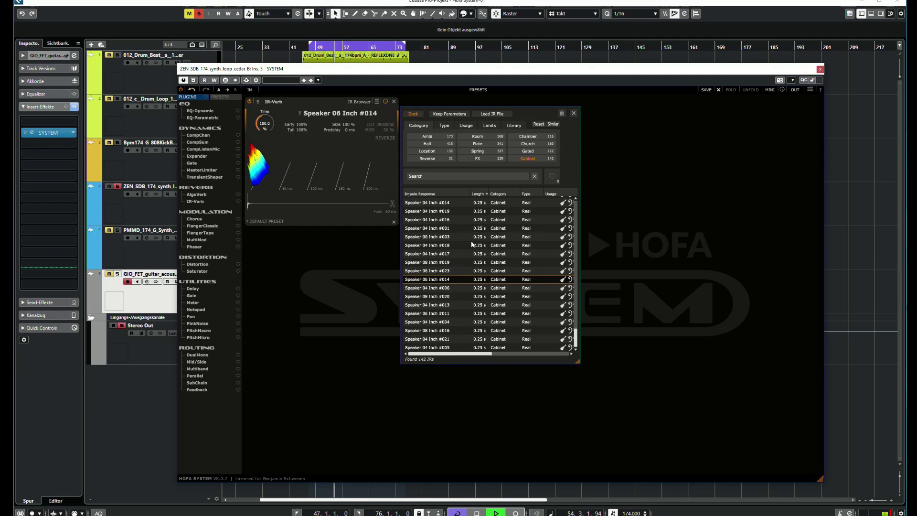
key(Down)
key(Down)
key(Down)
key(Down)
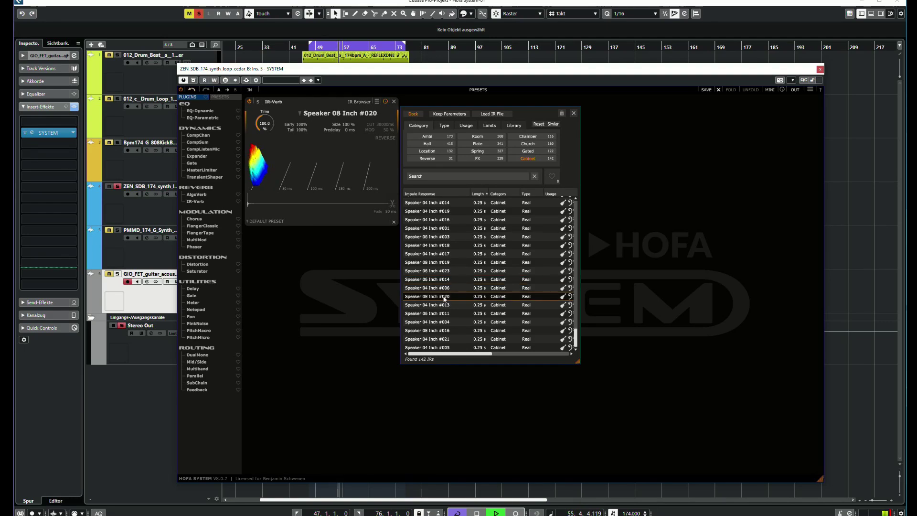
Load the Speaker 04 Inch #057 cabinet impulse response from further up the list and stop playback
scroll(444, 296, up, 3)
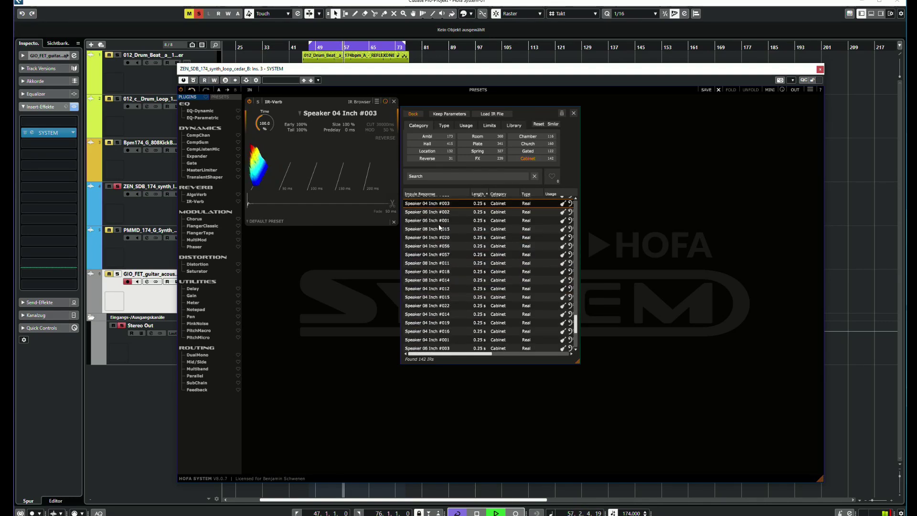
click(440, 238)
click(445, 255)
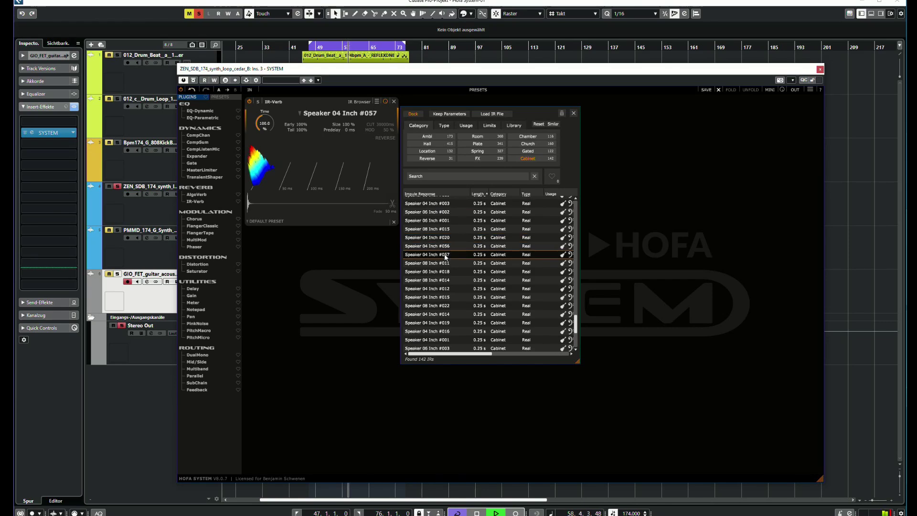
click(477, 513)
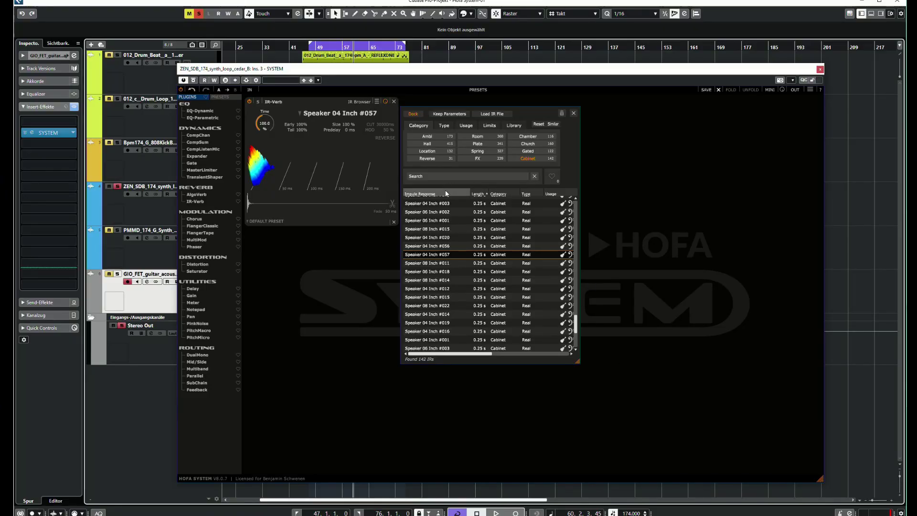
Change the category filter from Cabinet to Ambi and load the Severe and Hard Ambi impulse responses in turn
click(320, 47)
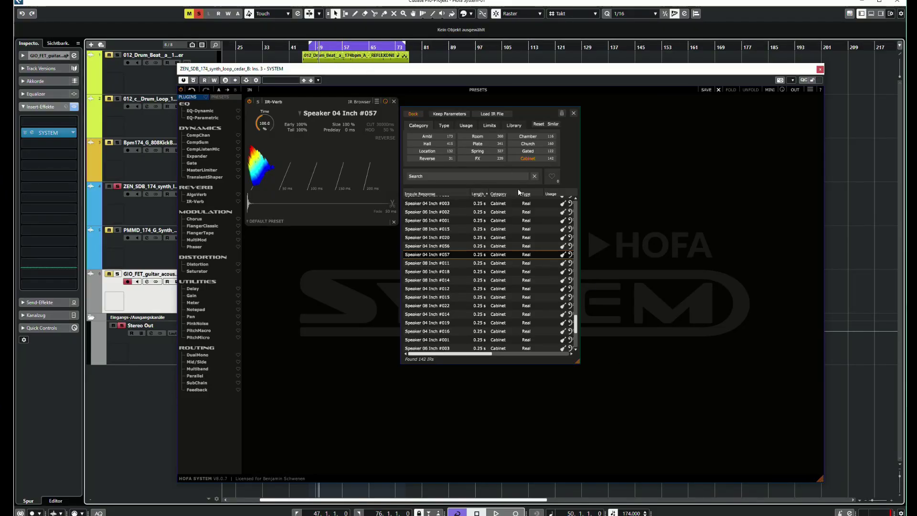
click(429, 137)
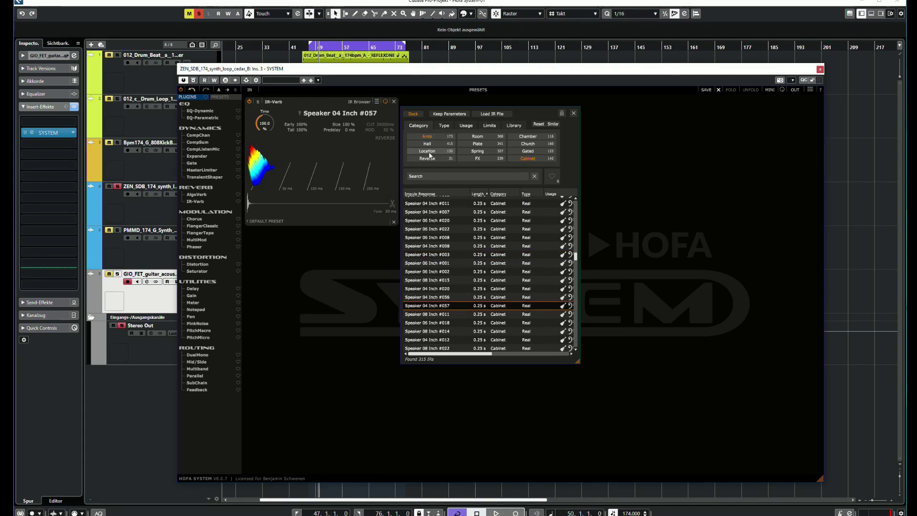
click(530, 158)
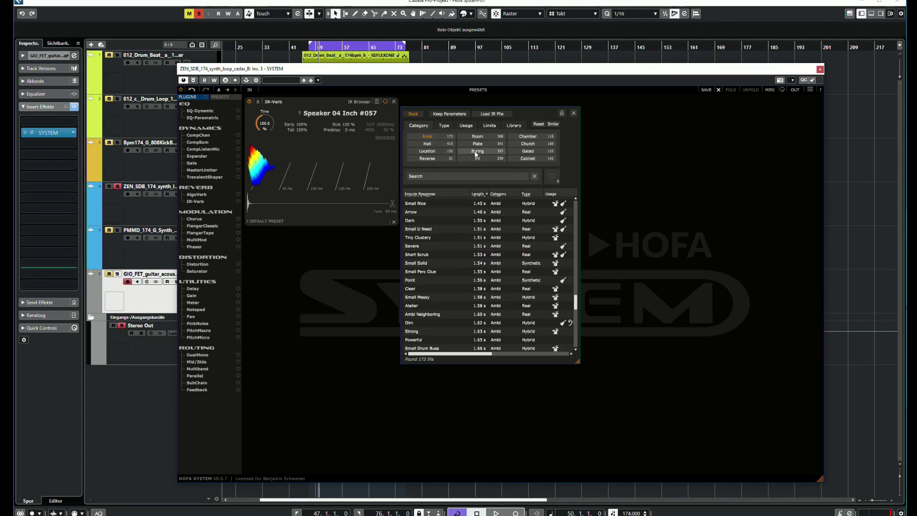
click(423, 247)
scroll(449, 276, down, 5)
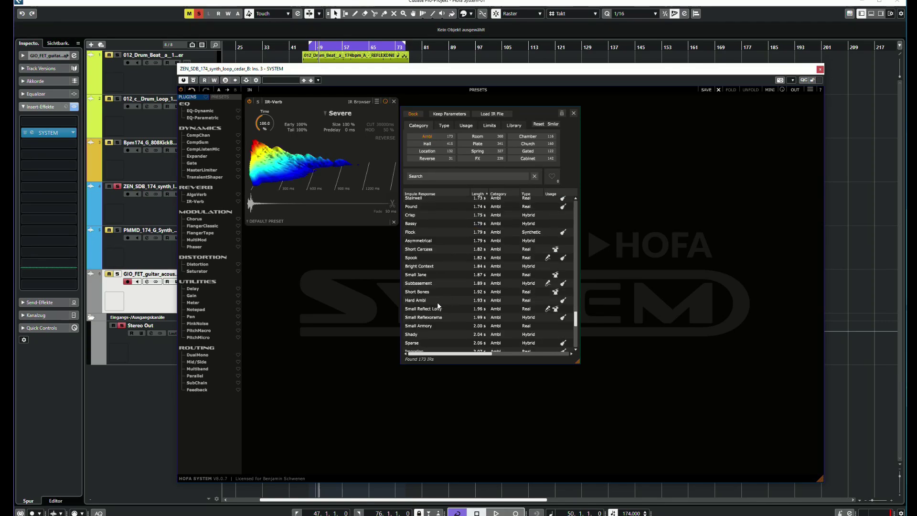
click(420, 300)
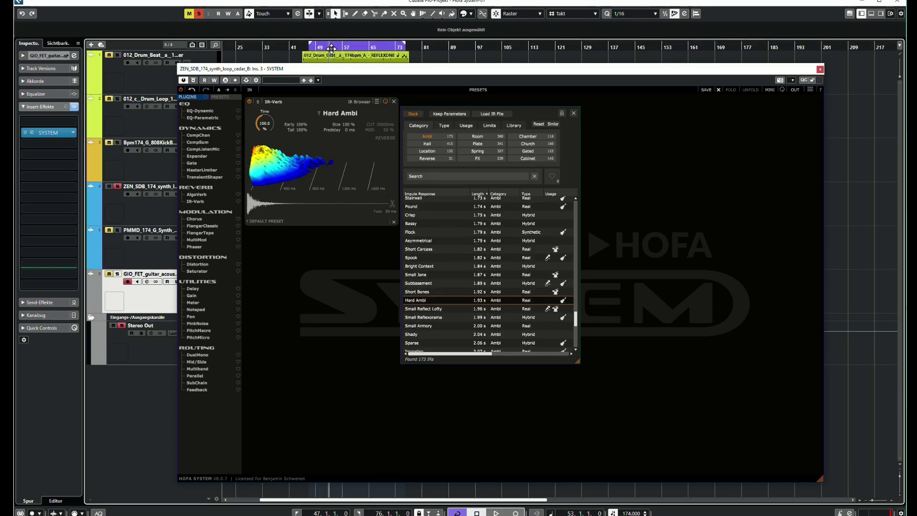
Start playback and audition the Ambi impulse responses Tiny Front Hall, Turbine Room, Big Reso Lim and Tiny Front Hall Thin
key(space)
scroll(440, 314, down, 6)
click(423, 304)
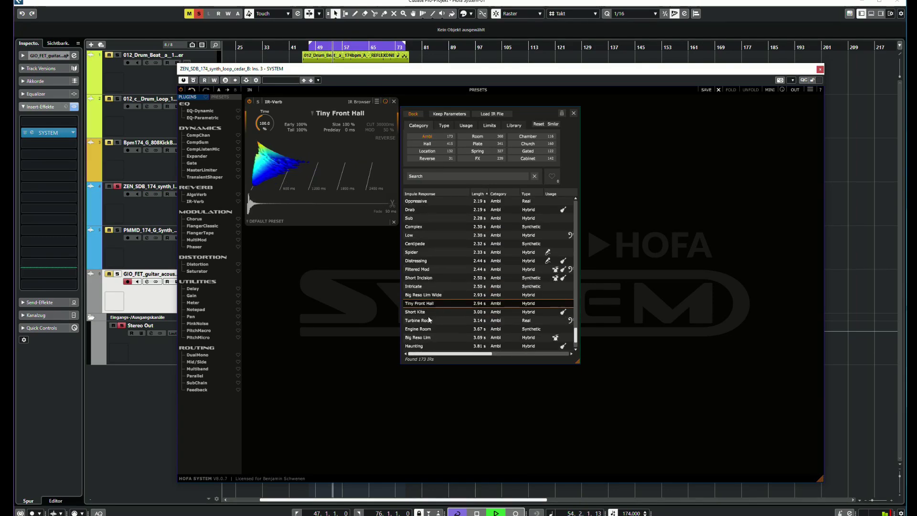
click(433, 320)
scroll(454, 310, down, 2)
click(428, 297)
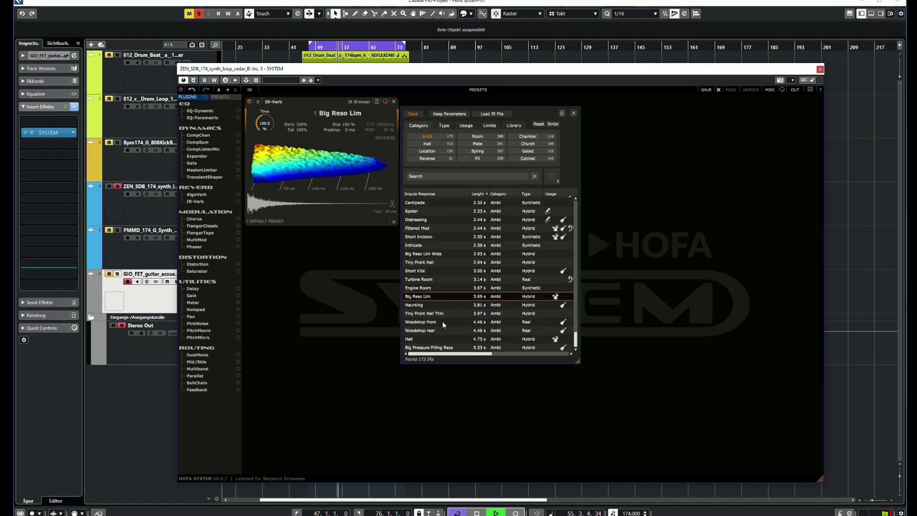
click(437, 313)
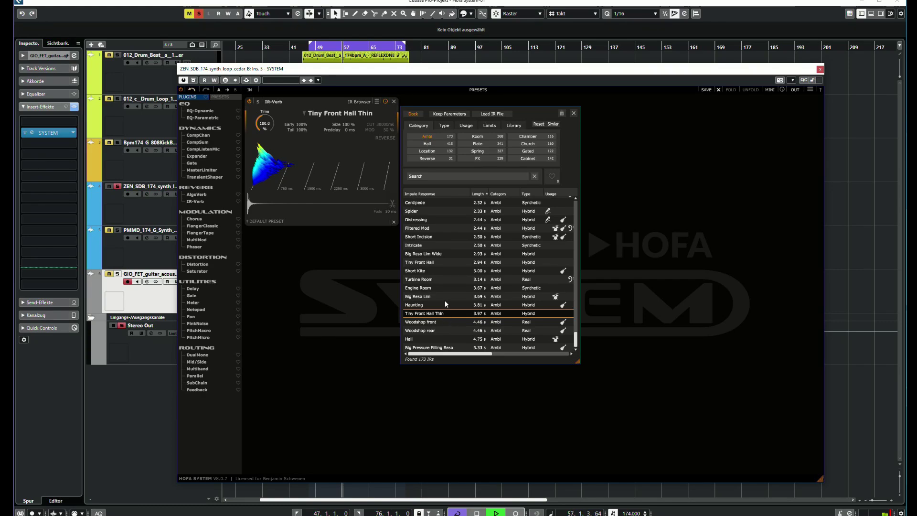
Switch the category filter from Ambi to FX, audition impulse responses from Huge Below Abyss to Out Into Space, and stop playback
click(427, 136)
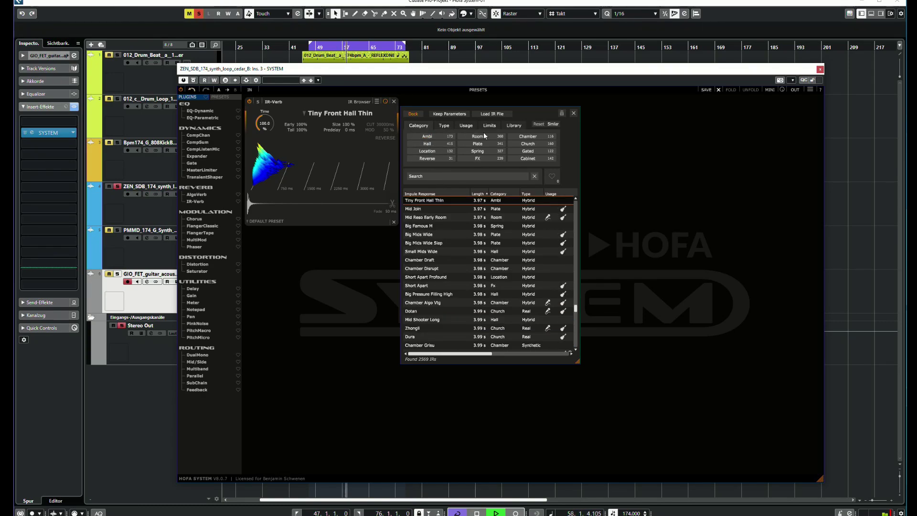
click(479, 158)
click(435, 245)
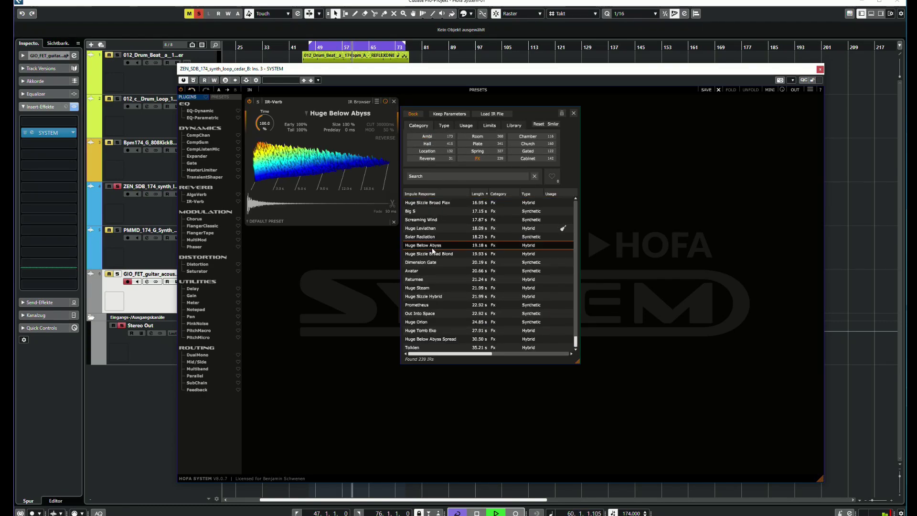
click(443, 255)
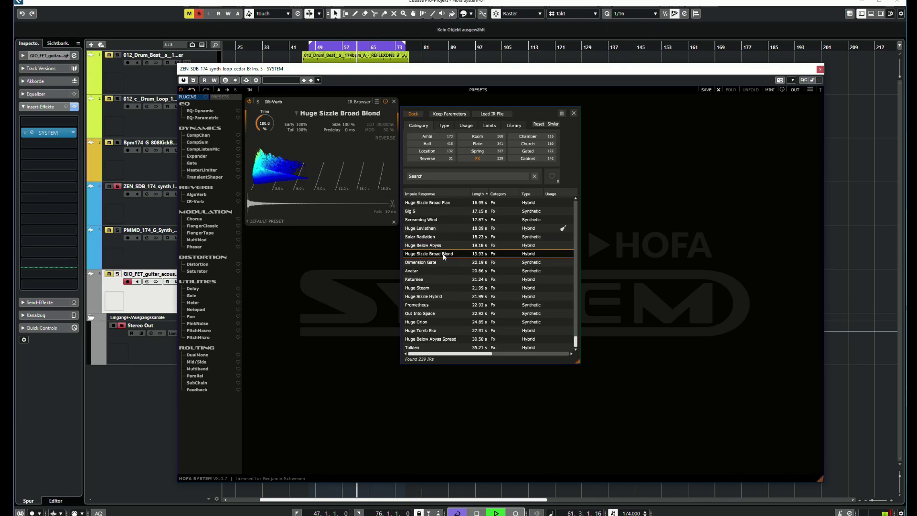
click(427, 287)
click(434, 313)
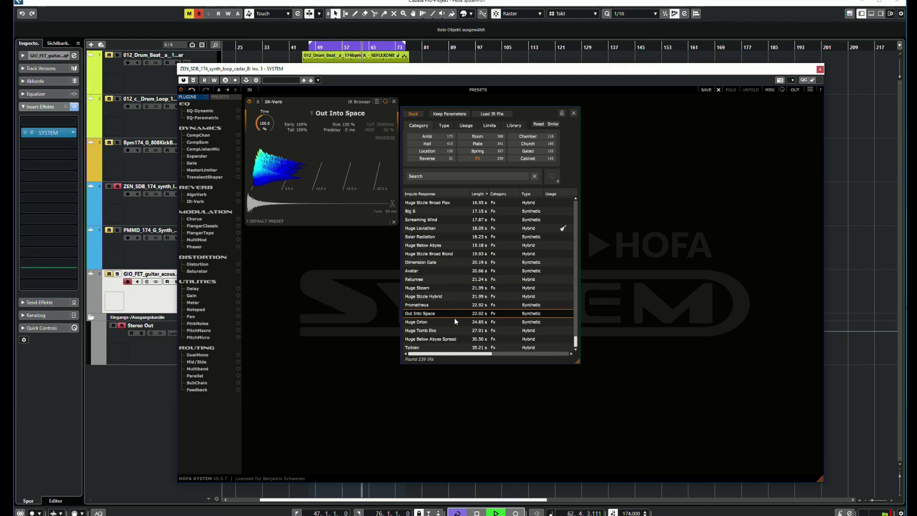
click(477, 512)
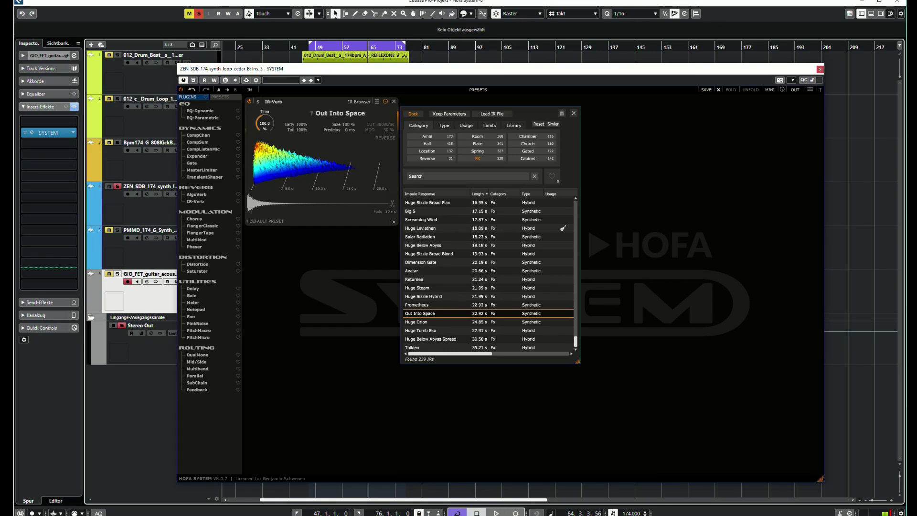
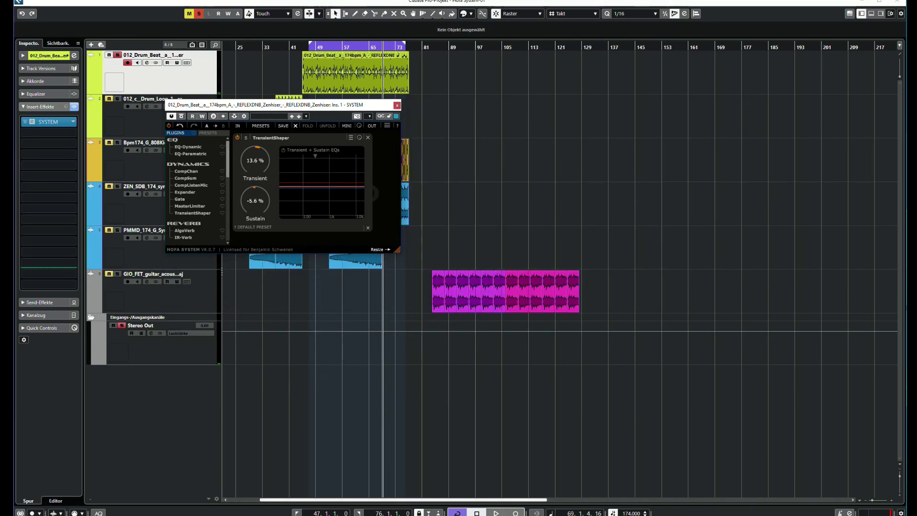
Move the drum beat track's SYSTEM window clear of the clips near the song cursor and make it slightly smaller
drag(303, 105, 626, 92)
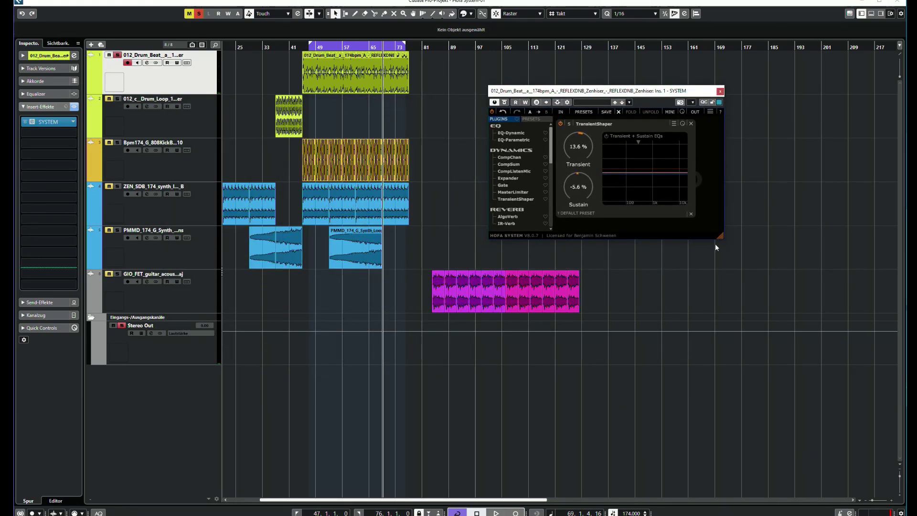
drag(721, 236, 710, 231)
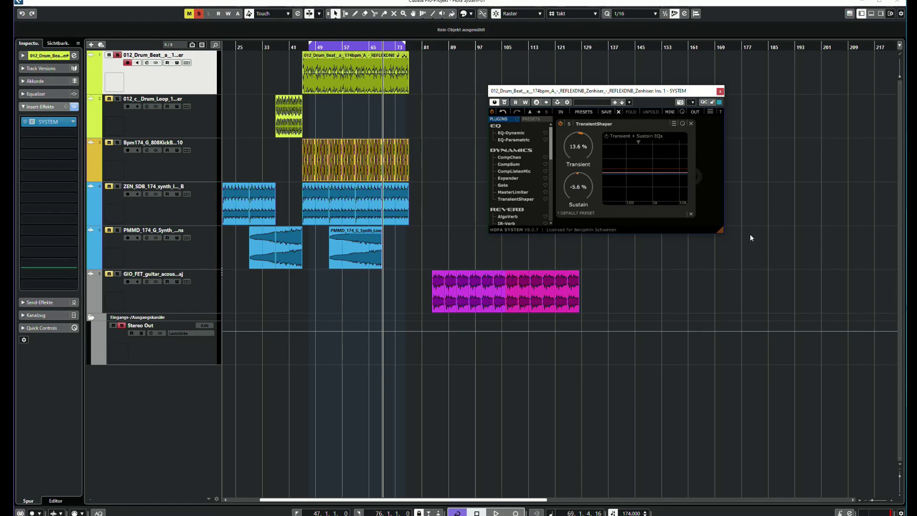
drag(629, 91, 598, 90)
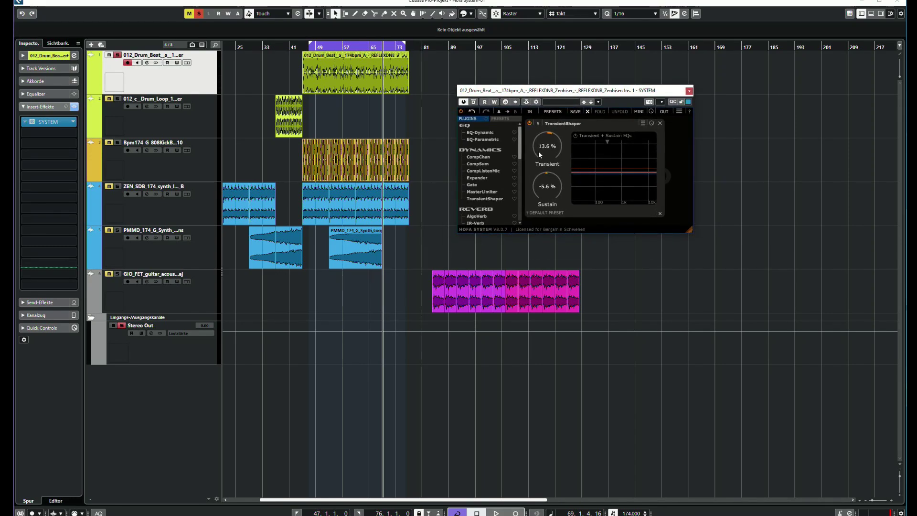
Place the playback position at bar 49 and set the TransientShaper's Transient to 0 %
click(317, 49)
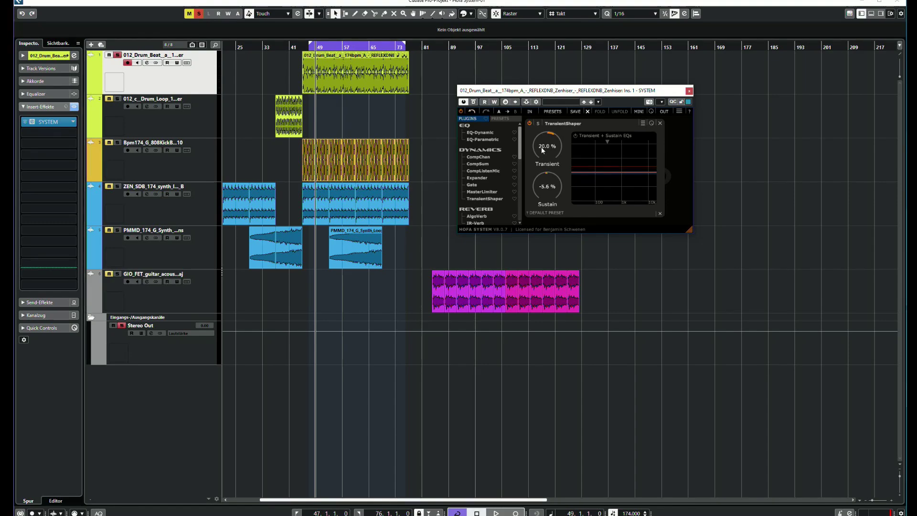
drag(540, 147, 526, 133)
mouse_move(530, 174)
mouse_down()
mouse_move(541, 210)
mouse_move(544, 161)
mouse_up()
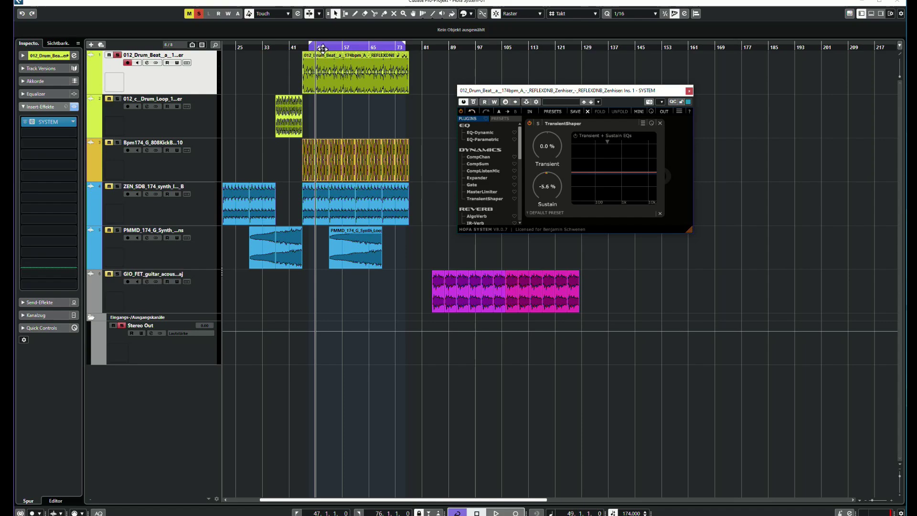
Play the drum beat with Transient at -96 % and Sustain at 69.6 %, and return both to about zero
key(space)
drag(547, 148, 547, 190)
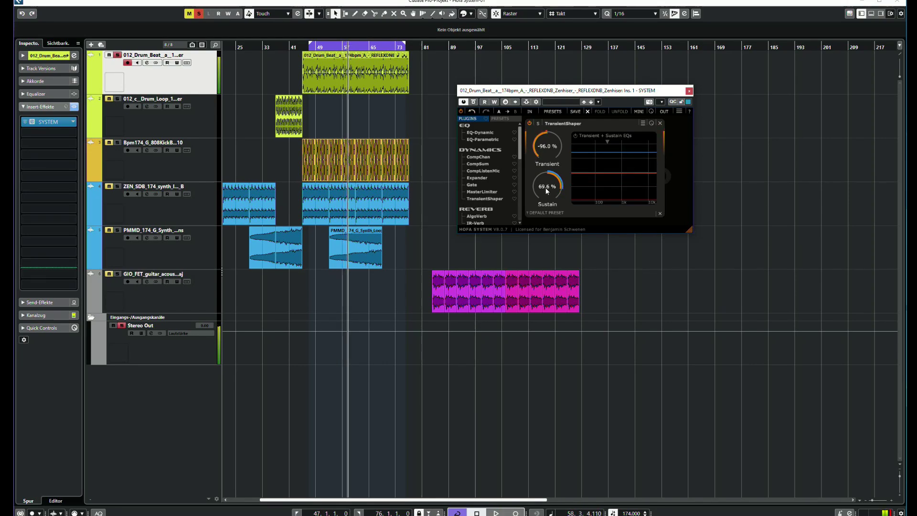
drag(546, 142, 552, 98)
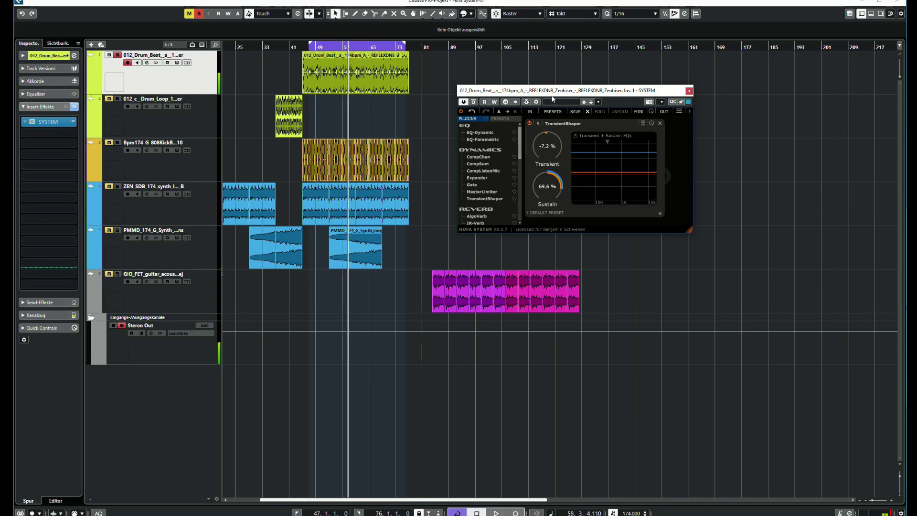
drag(541, 202, 539, 208)
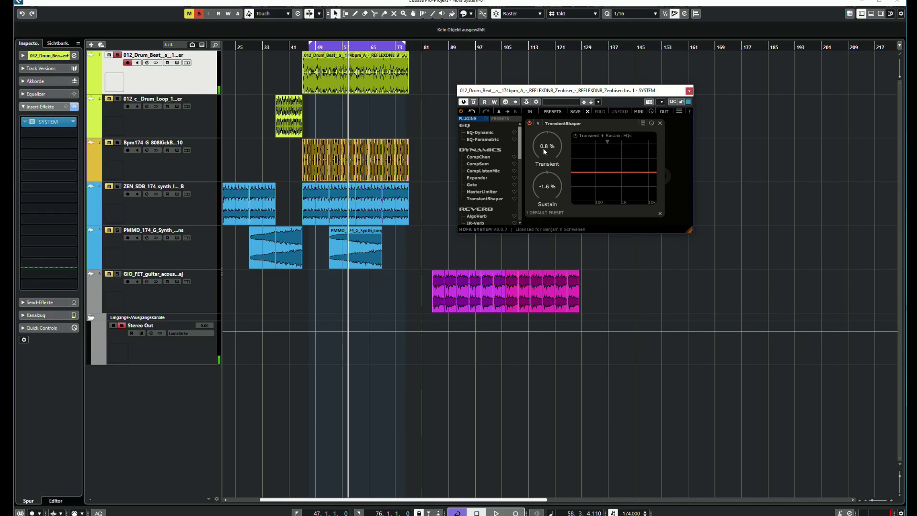
Replay the drum beat with Transient lowered to about -24.8 %, and bring it back to -4.8 %
click(322, 47)
key(space)
mouse_move(541, 148)
mouse_down()
mouse_move(539, 109)
mouse_move(537, 204)
mouse_move(544, 159)
mouse_up()
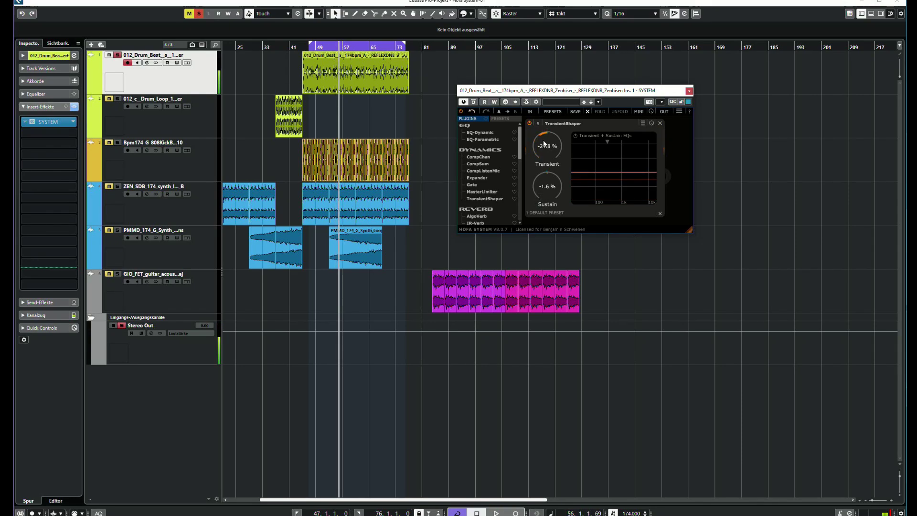
double_click(545, 141)
key(Return)
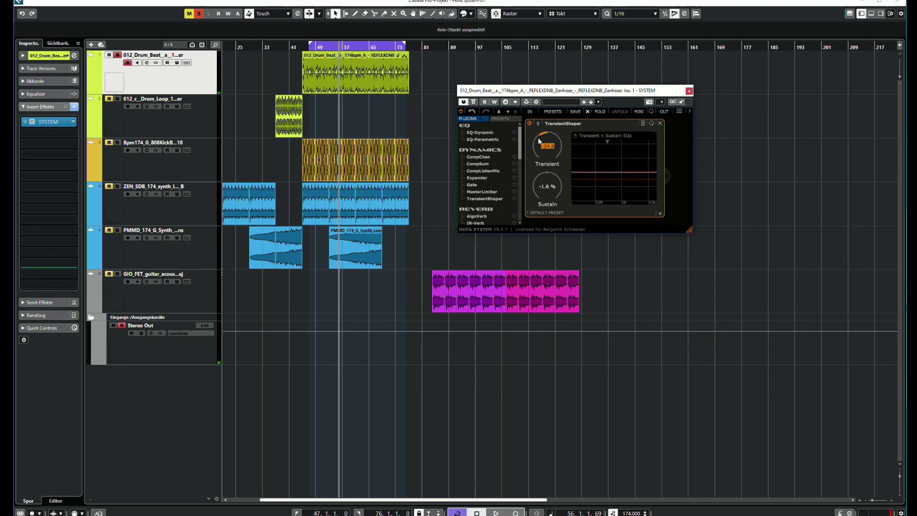
drag(539, 139, 542, 130)
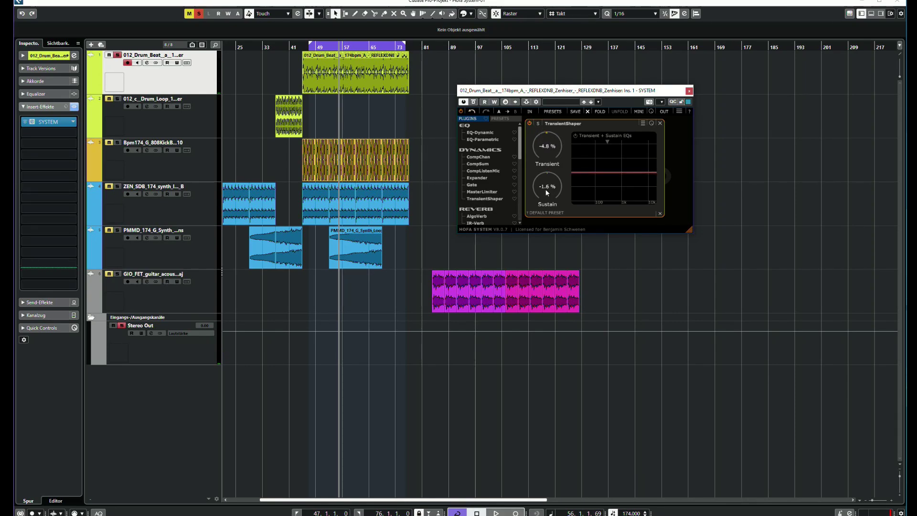
Set Transient to 73.6 % and Sustain to -71.2 %, and play the drum beat briefly
drag(545, 189, 539, 113)
key(space)
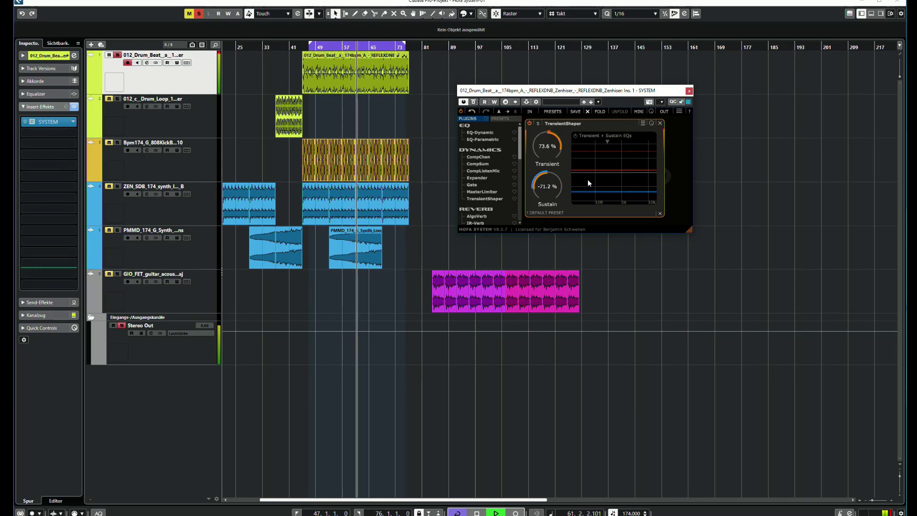
key(space)
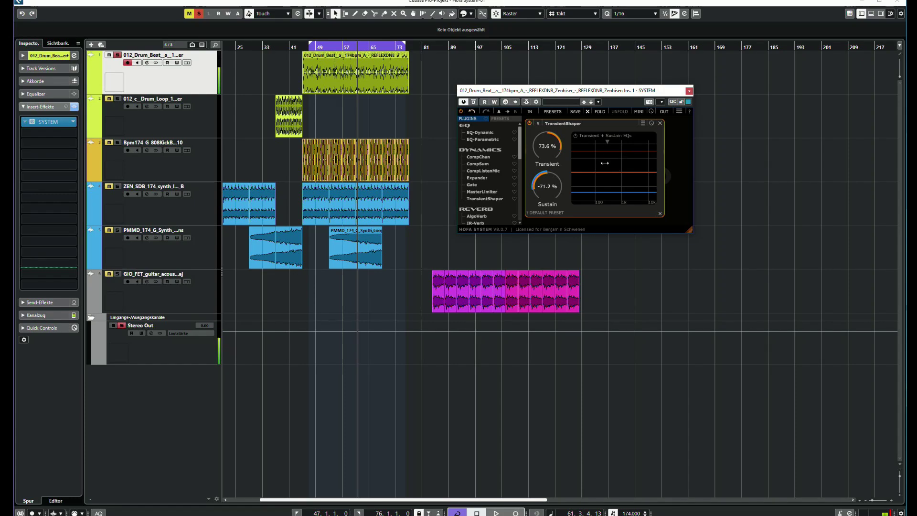
Replay the drum beat from about bar 52 and compare it with the TransientShaper bypassed and re-enabled
click(329, 45)
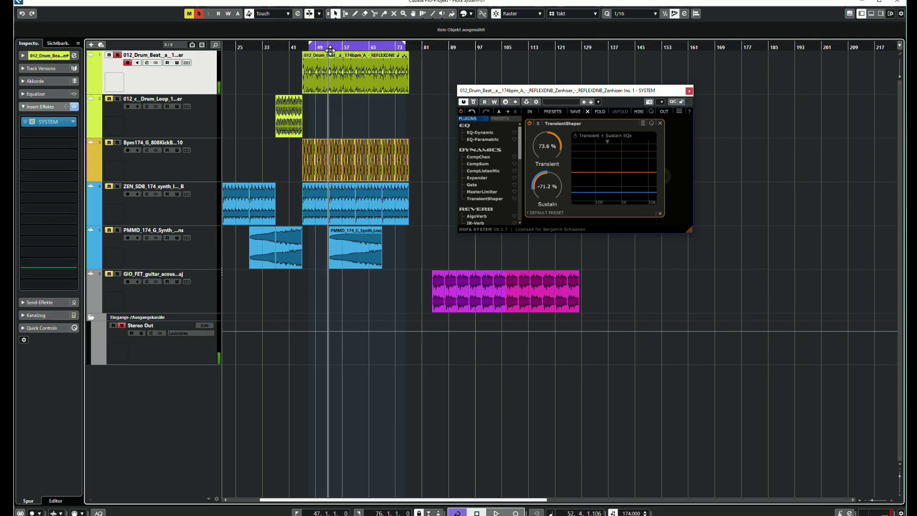
key(space)
click(529, 122)
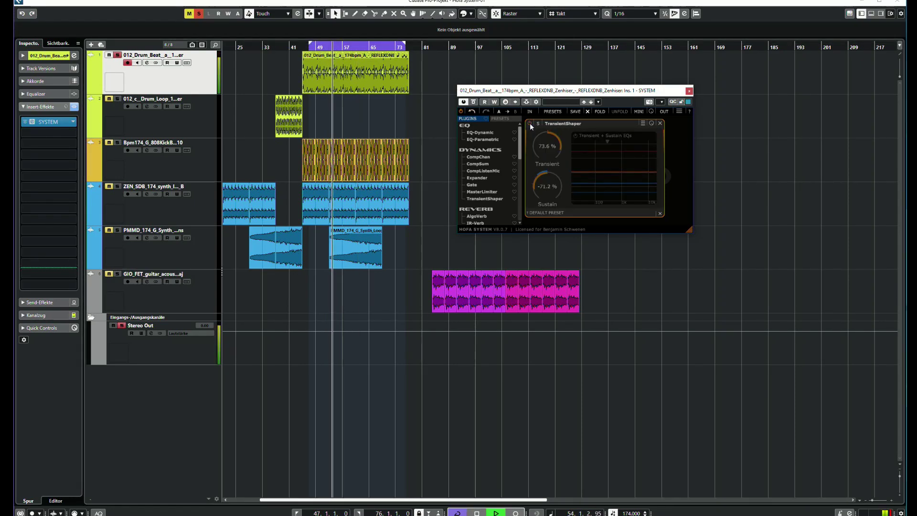
click(529, 122)
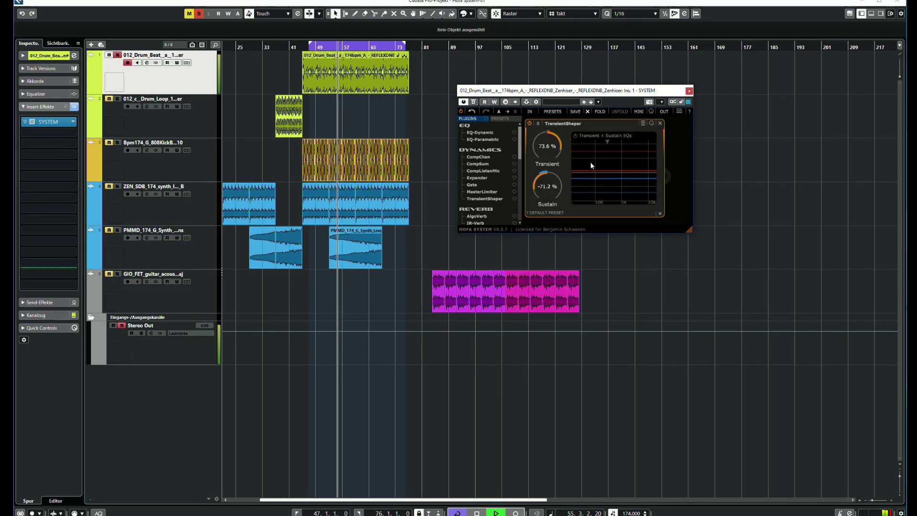
Push Sustain to -100 % and Transient to 100 % during playback
drag(540, 184, 537, 204)
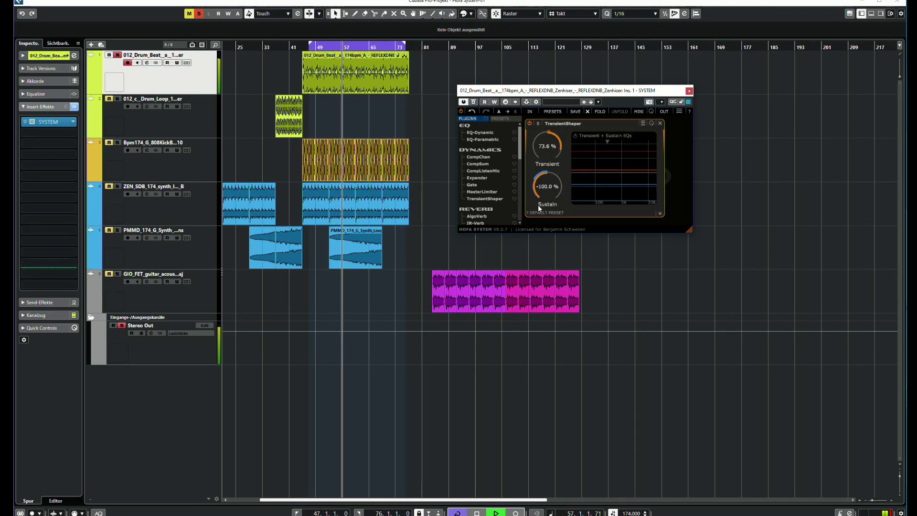
drag(539, 145, 538, 123)
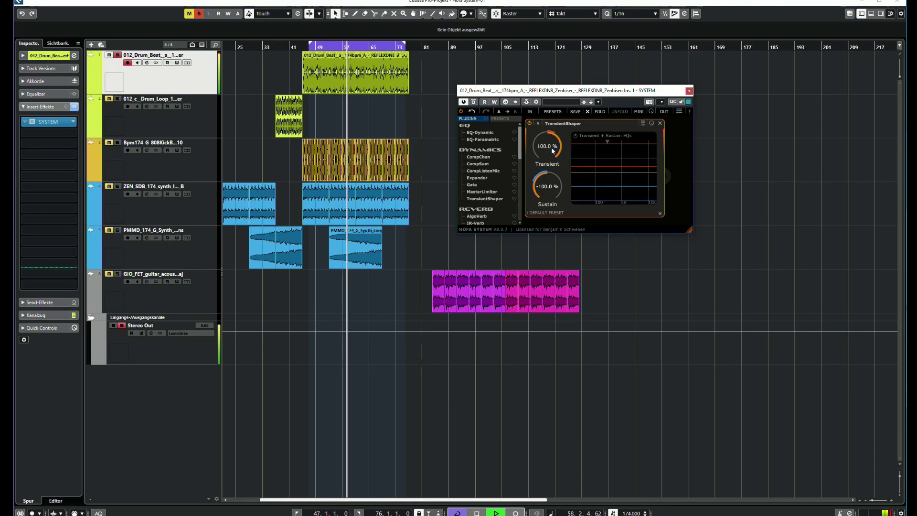
Reverse the shaping to Sustain 100 % and Transient -100 %, and replay the drum beat from near bar 49
drag(546, 194, 537, 90)
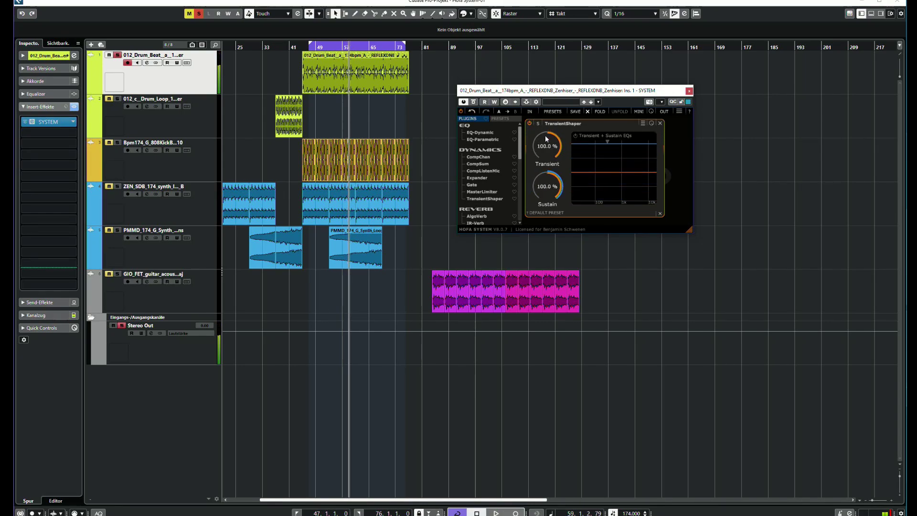
drag(545, 137, 526, 239)
click(319, 47)
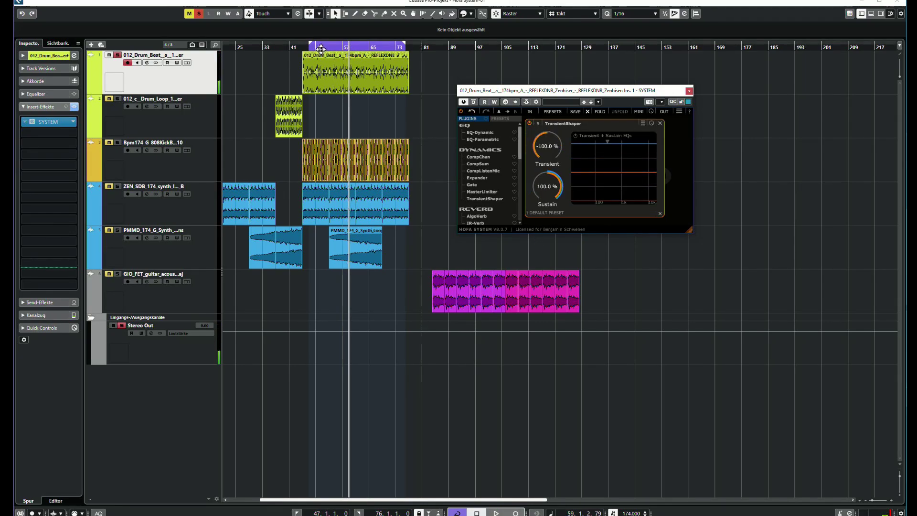
key(space)
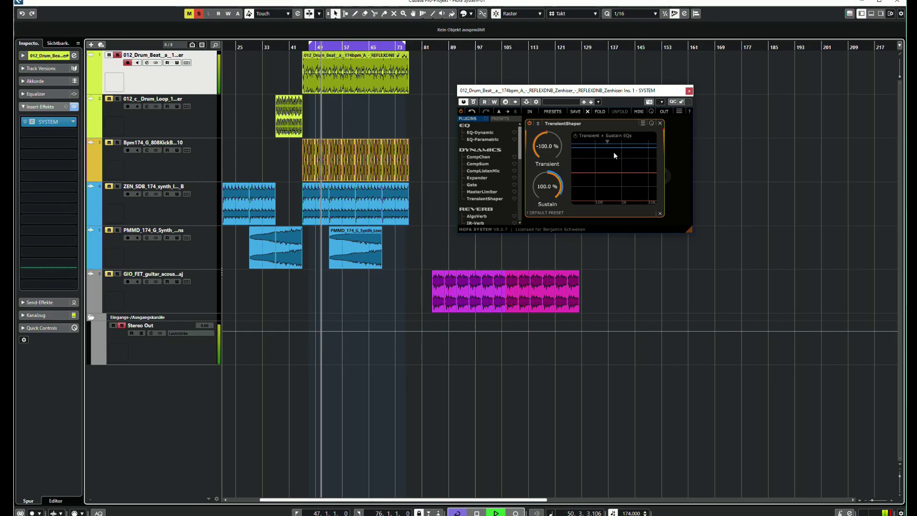
Bring the TransientShaper close to neutral with Transient at 0.8 % and Sustain at 6.4 %, and stop playback
drag(550, 181, 538, 223)
drag(546, 145, 543, 98)
key(space)
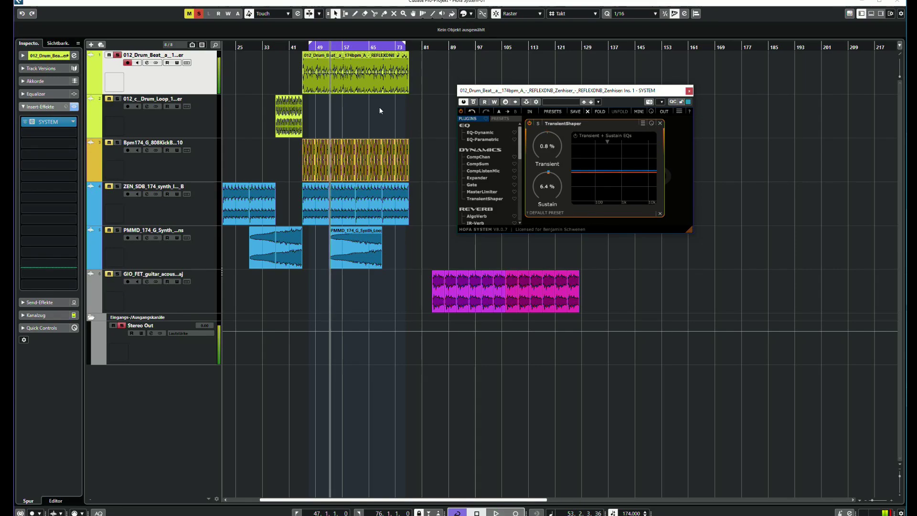
Enable the Transient + Sustain EQs, play from bar 52, and raise Transient to 92.0 % and Sustain to 87.2 %
click(576, 136)
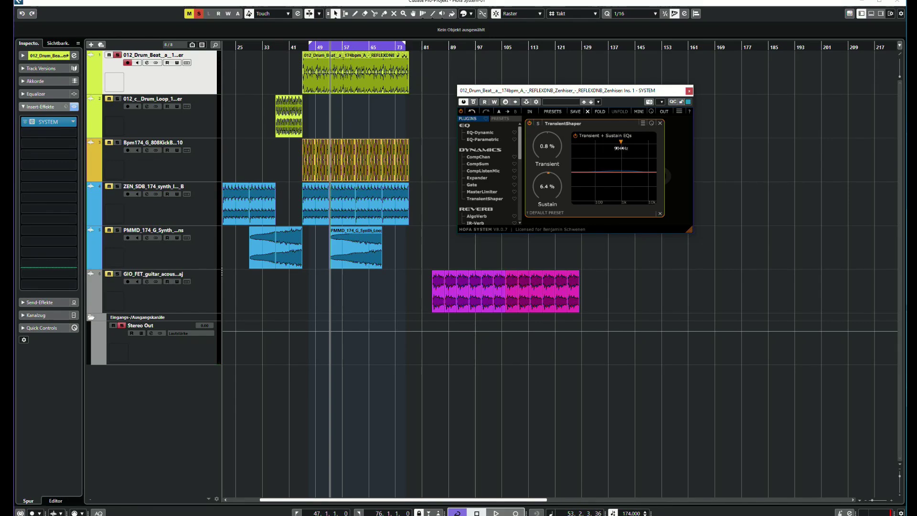
click(326, 47)
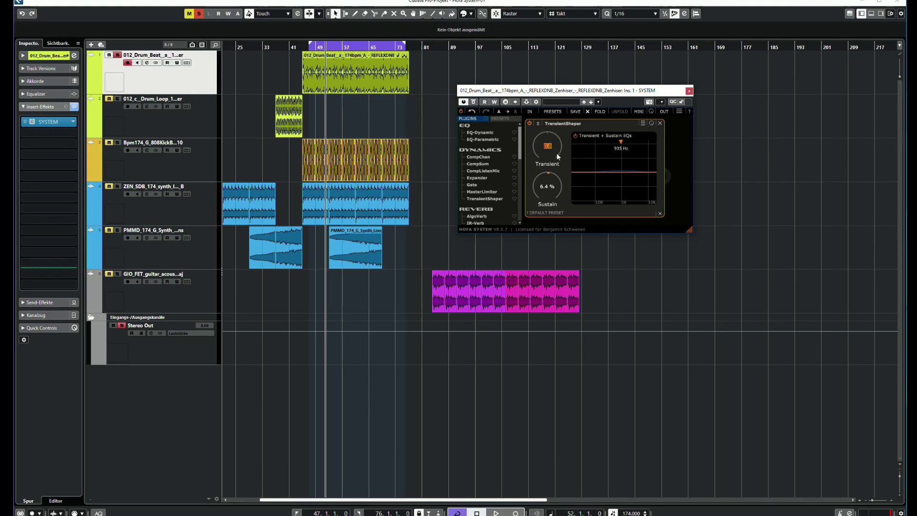
key(space)
drag(547, 153, 541, 126)
drag(615, 142, 544, 139)
mouse_move(545, 188)
mouse_down()
mouse_move(542, 154)
mouse_move(629, 141)
mouse_up()
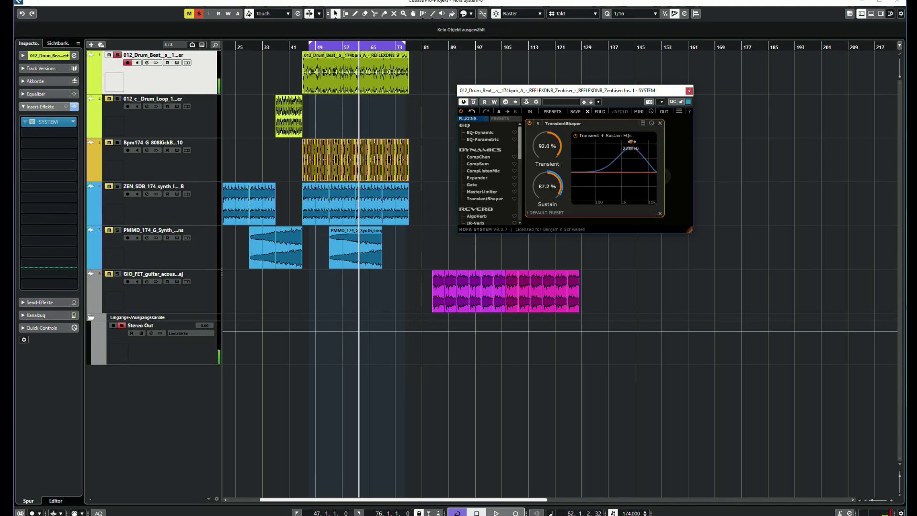
Lower Sustain to -75.2 % and tune the EQ frequency to about 1.1 kHz, playing the drum beat from about bar 56
drag(630, 141, 623, 141)
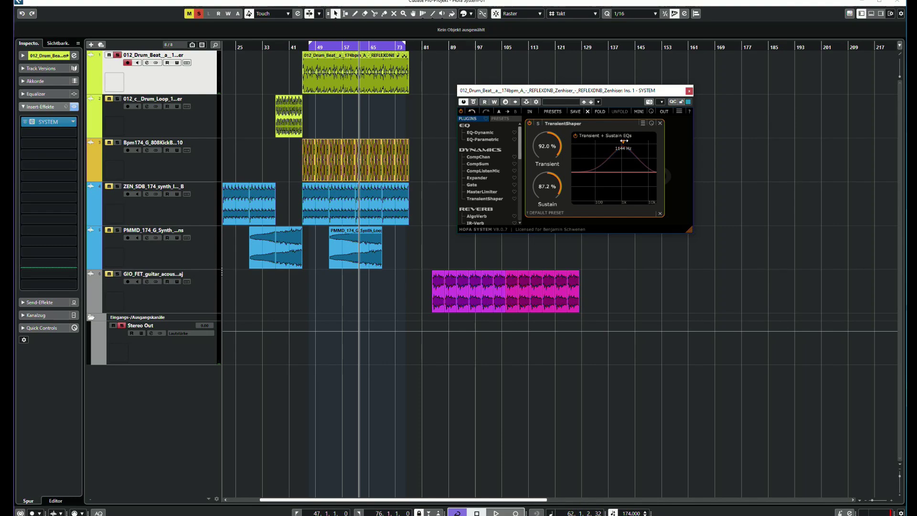
drag(544, 176, 535, 253)
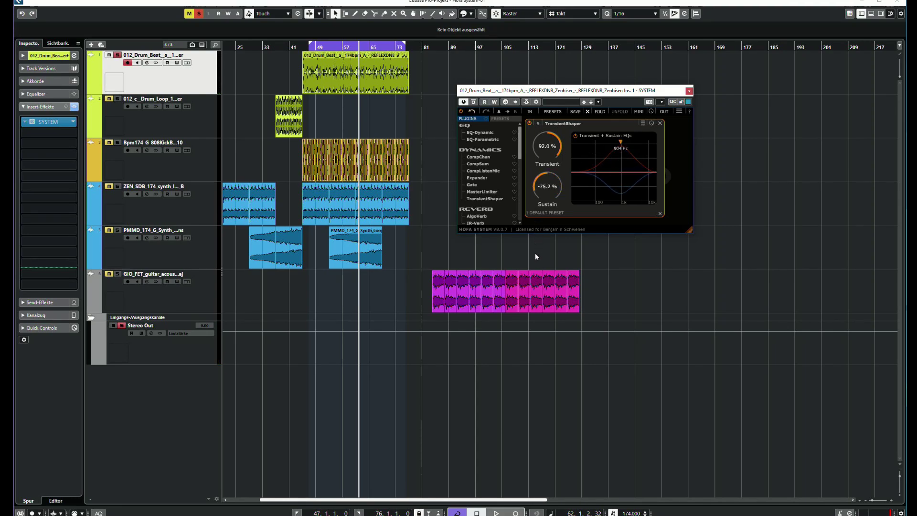
click(340, 47)
key(space)
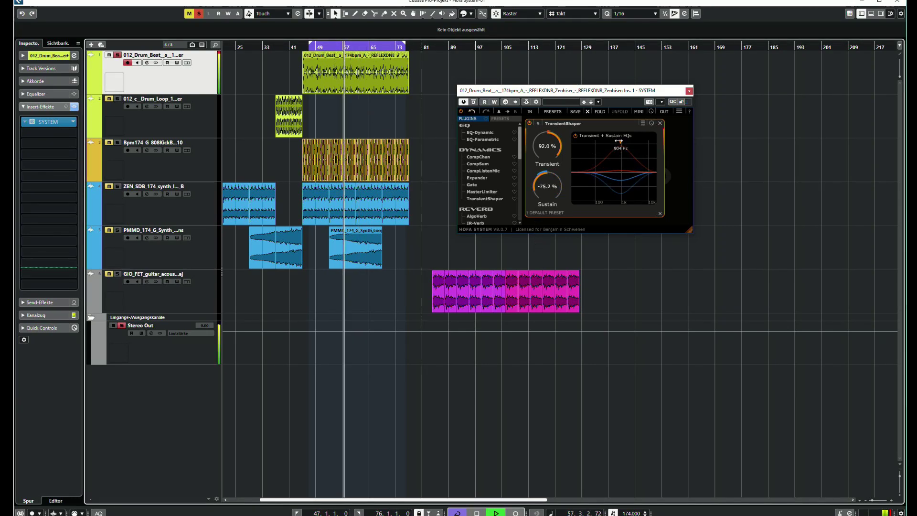
drag(619, 140, 623, 140)
Compare the playing drum beat with the TransientShaper and its EQs switched off and on, and stop playback
click(529, 123)
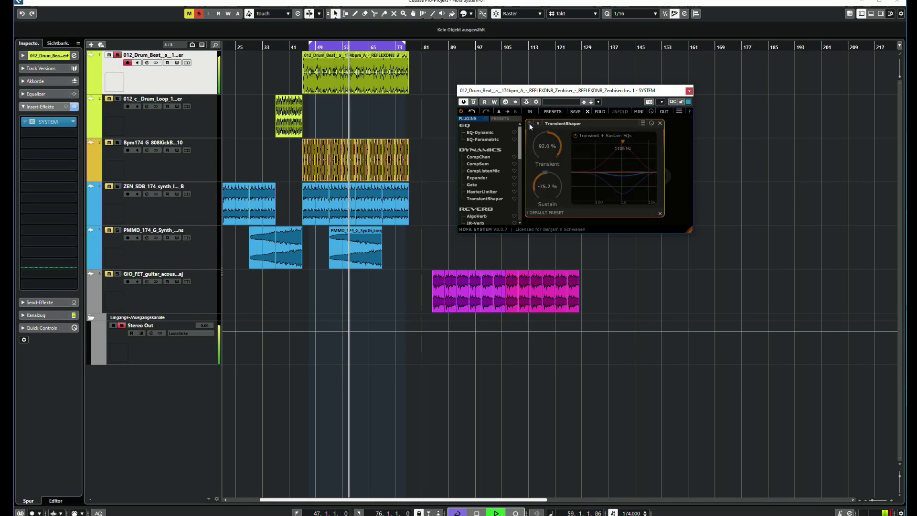
click(529, 123)
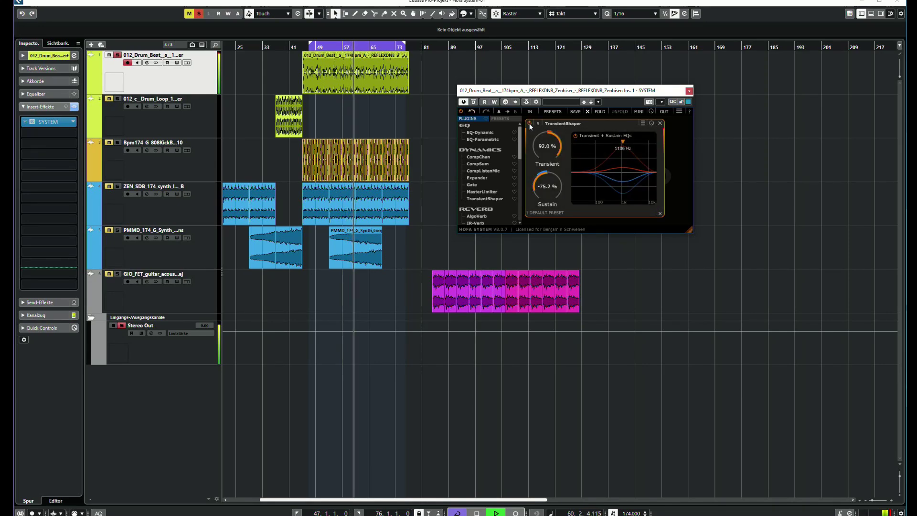
click(529, 123)
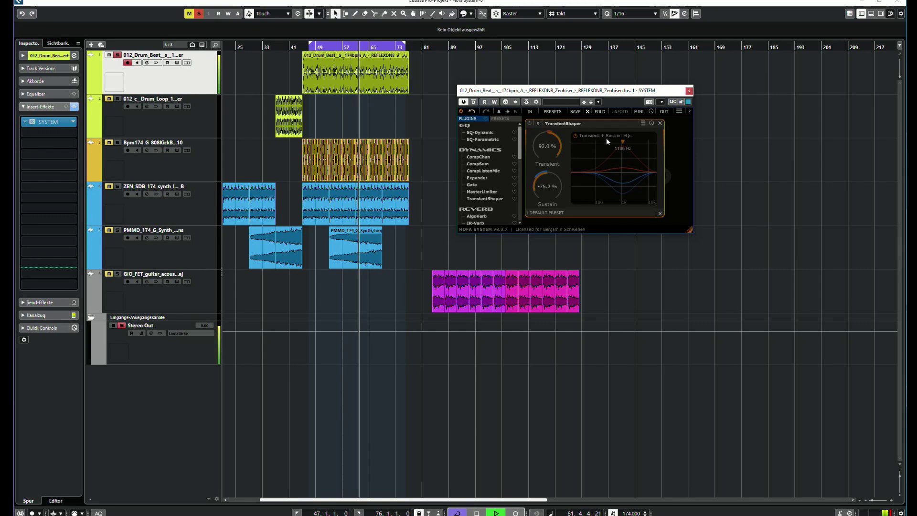
click(576, 136)
click(576, 137)
click(529, 124)
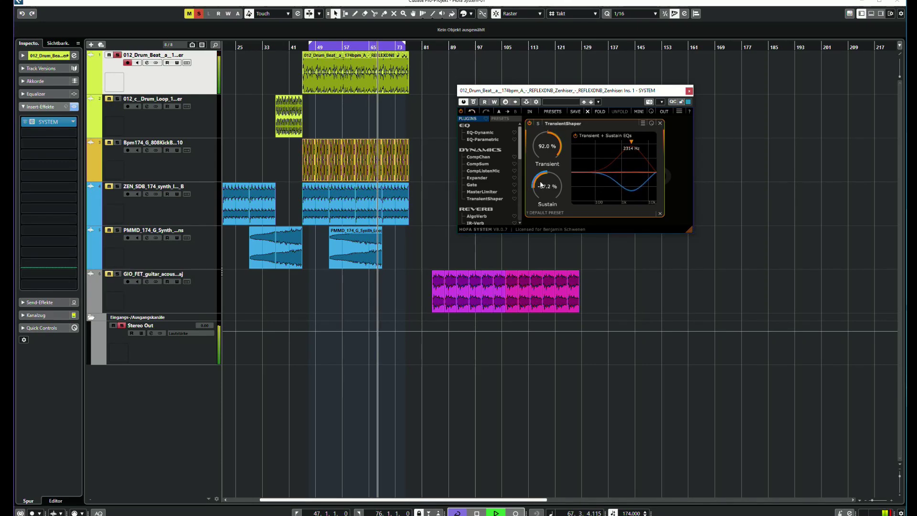
key(space)
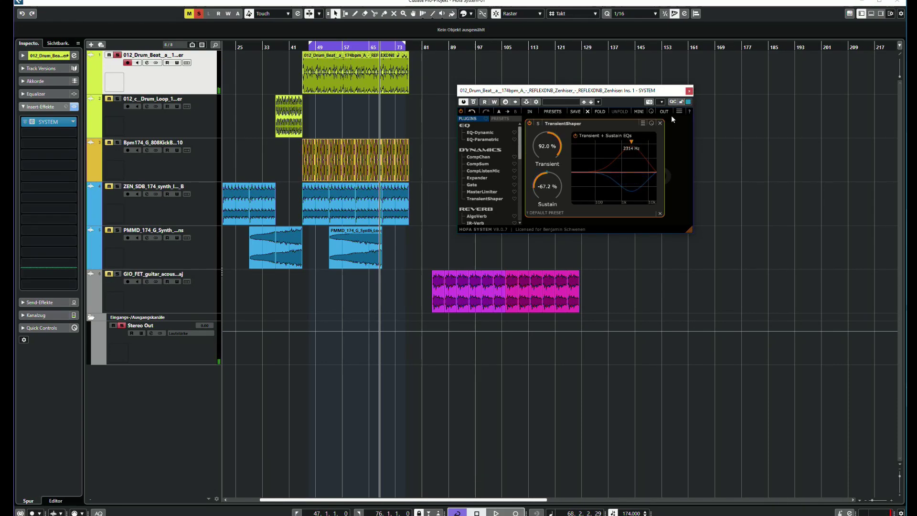
Close the drum beat's SYSTEM window and turn off the track's solo
click(689, 92)
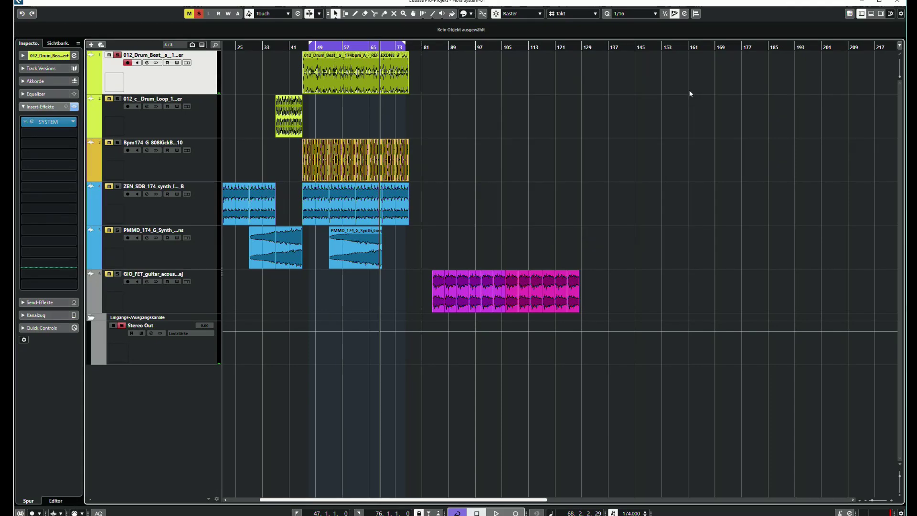
click(118, 56)
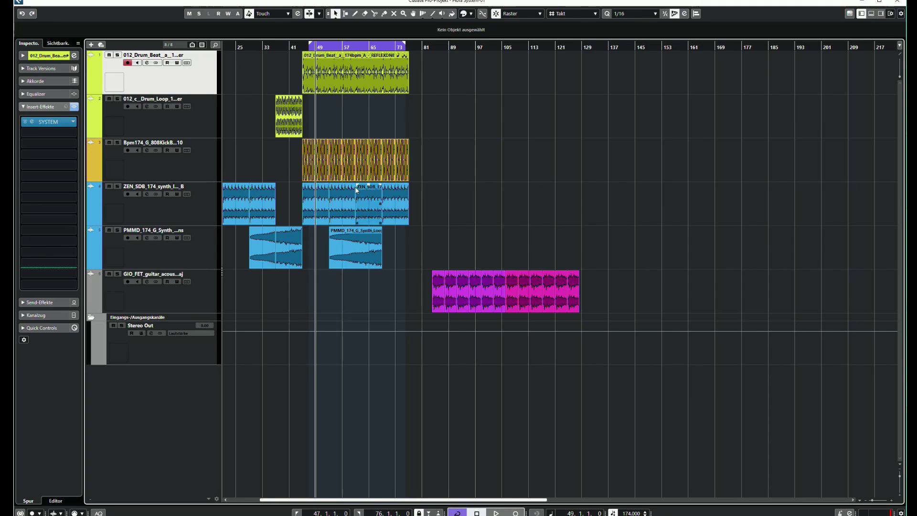
Play the full mix from bar 49 and open the SYSTEM insert on Stereo Out
click(117, 348)
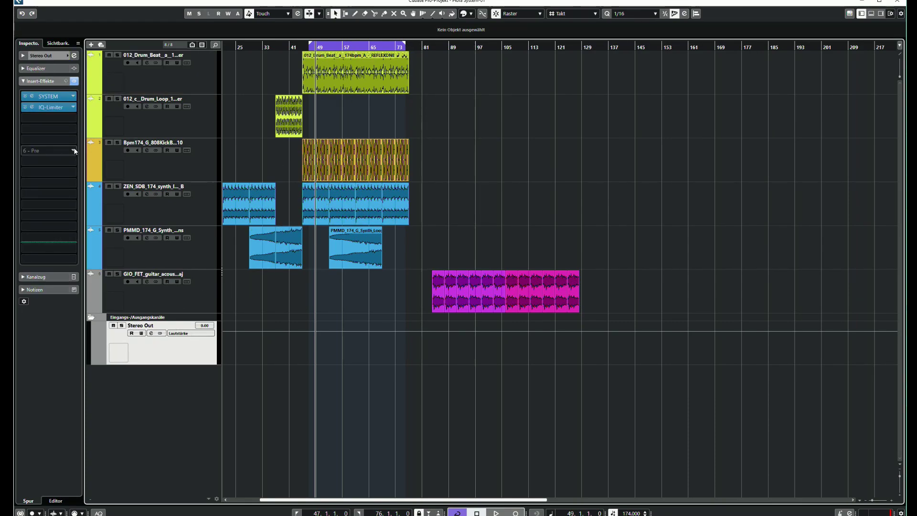
key(space)
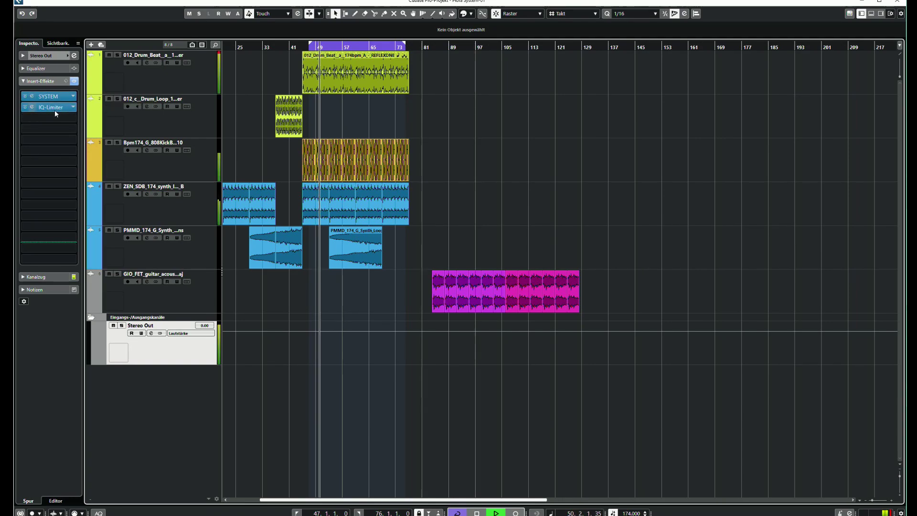
click(56, 95)
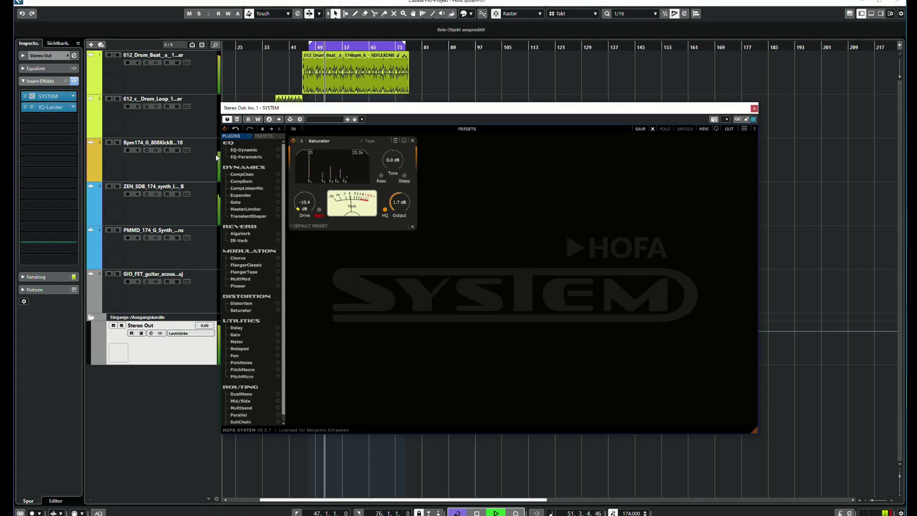
drag(484, 110, 483, 104)
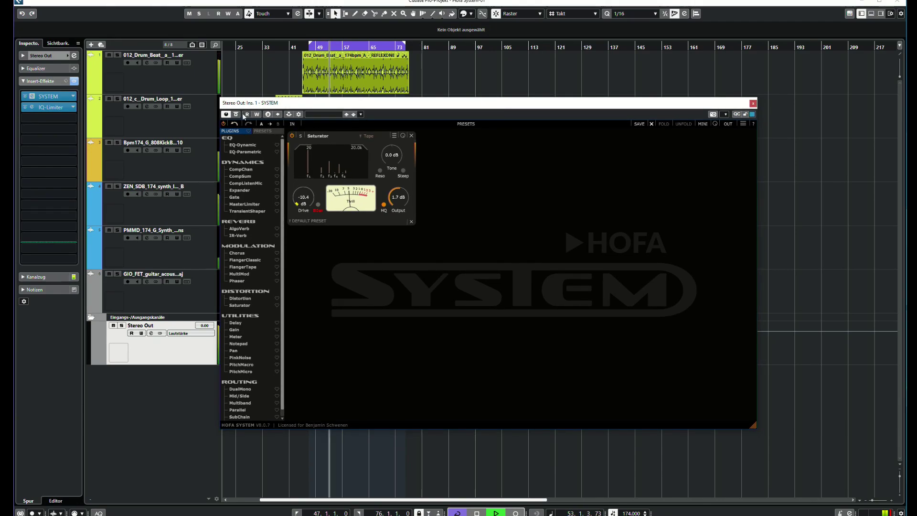
Replace Stereo Out's IQ-Limiter insert with a MasterLimiter module after the Saturator, and toggle its True Peak option on and off
drag(50, 108, 612, 81)
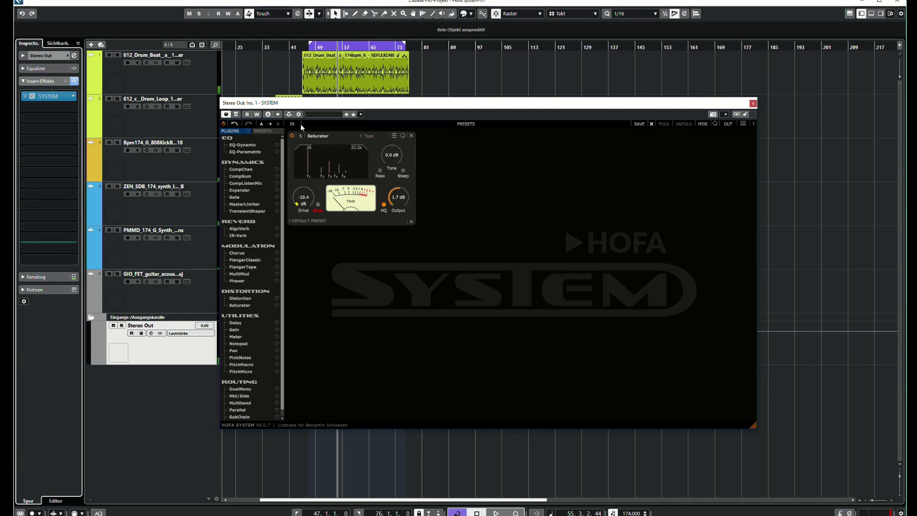
drag(243, 204, 449, 191)
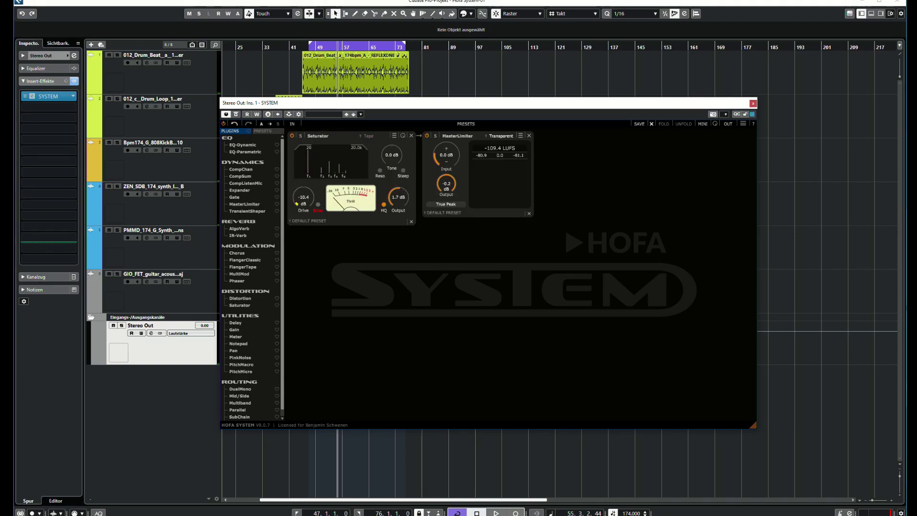
click(322, 47)
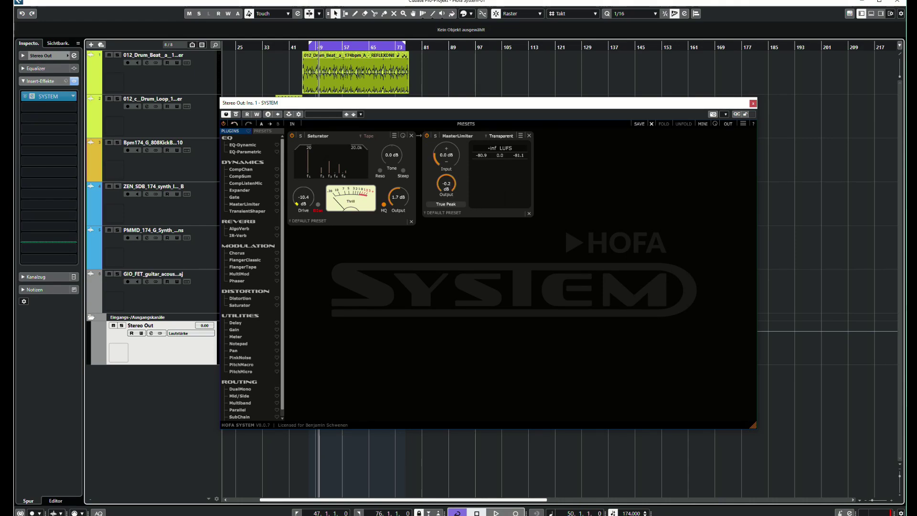
click(460, 204)
click(459, 204)
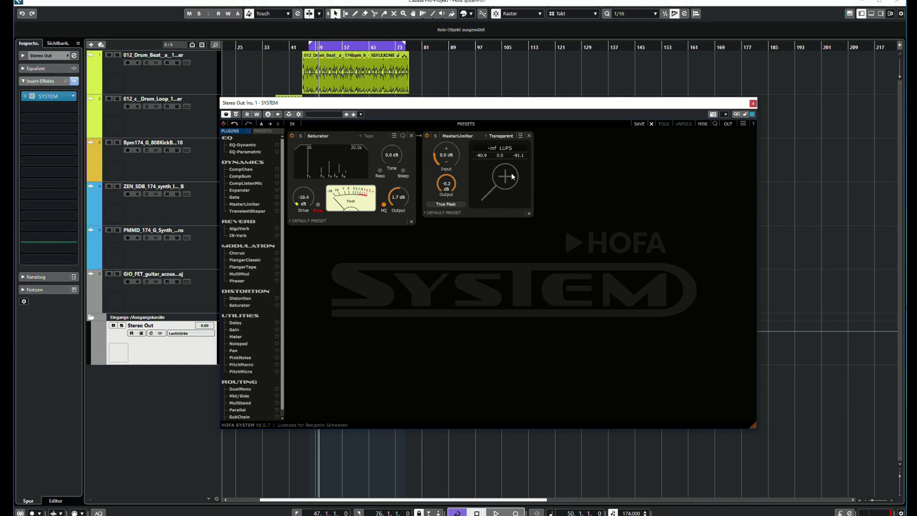
Play the mix from near bar 50 and raise the MasterLimiter Input to 16.9 dB
click(324, 48)
key(space)
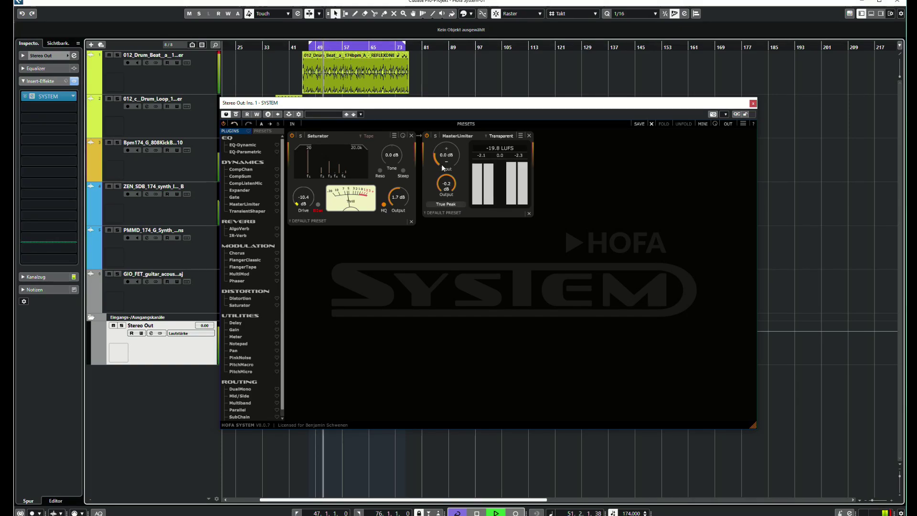
drag(442, 166, 430, 127)
key(space)
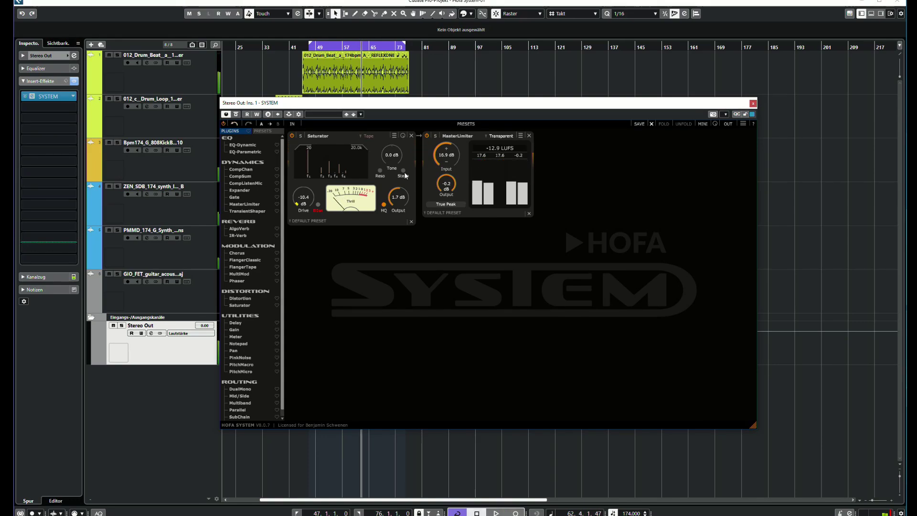
Bypass the Saturator, replay the mix from near bar 57, and reduce the MasterLimiter Input to 13.6 dB
click(292, 136)
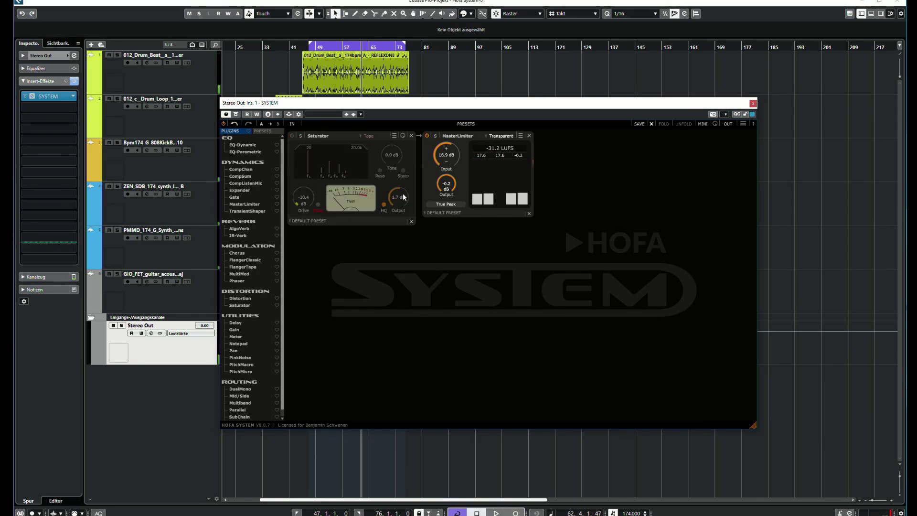
click(351, 48)
key(space)
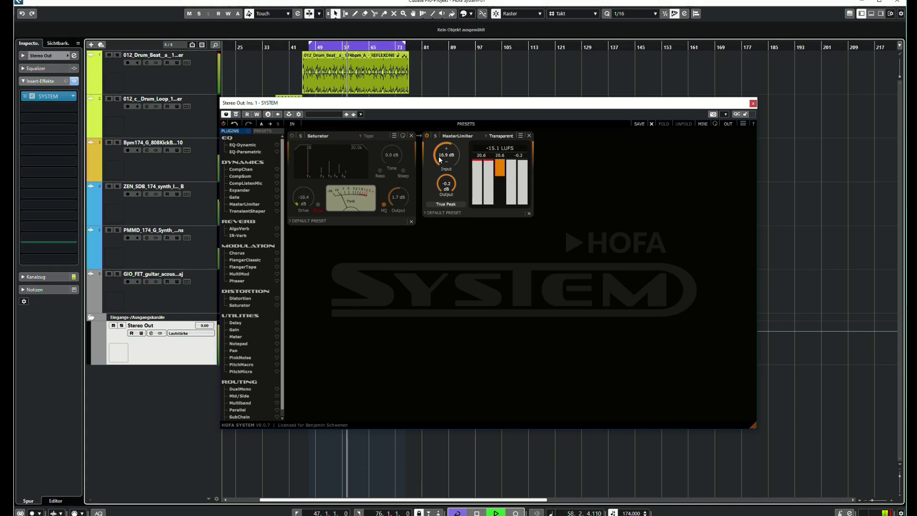
drag(439, 156, 435, 163)
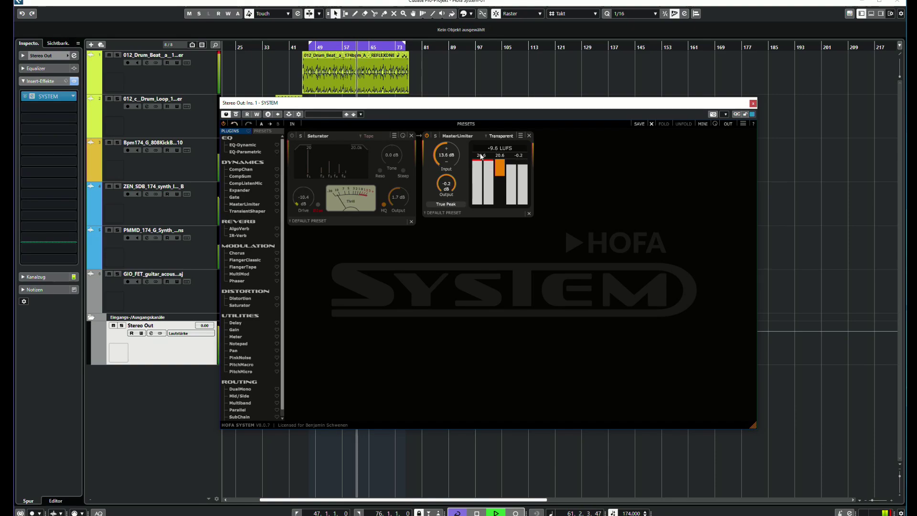
key(space)
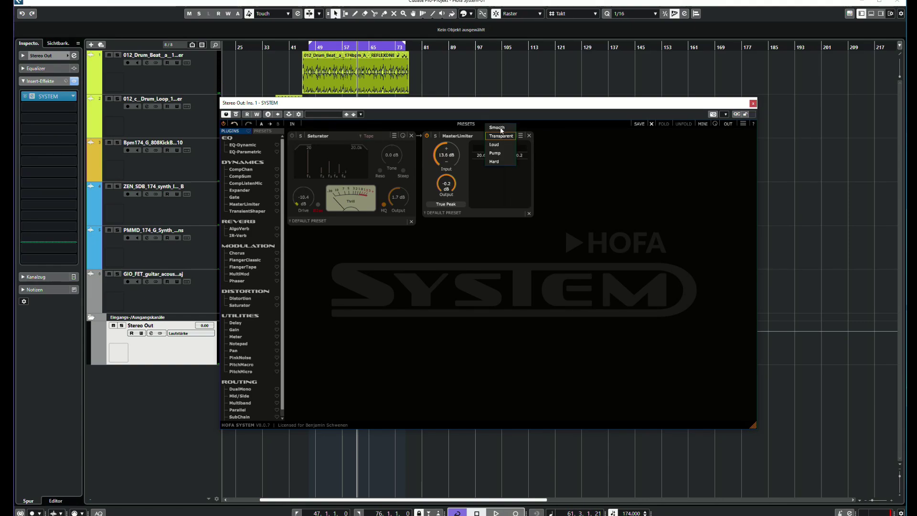
Try the MasterLimiter's Smooth algorithm, switch it to Hard, and lower the Input to 7.2 dB during playback
click(497, 128)
mouse_move(503, 139)
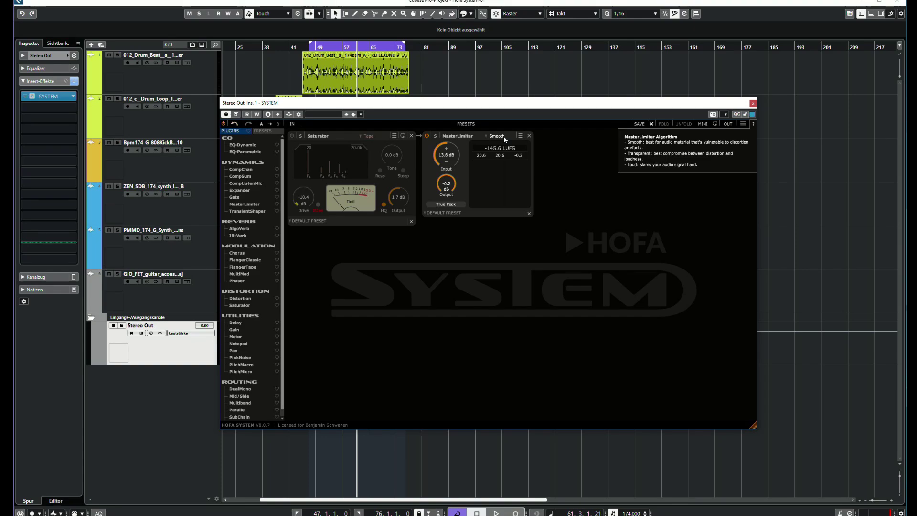
click(503, 136)
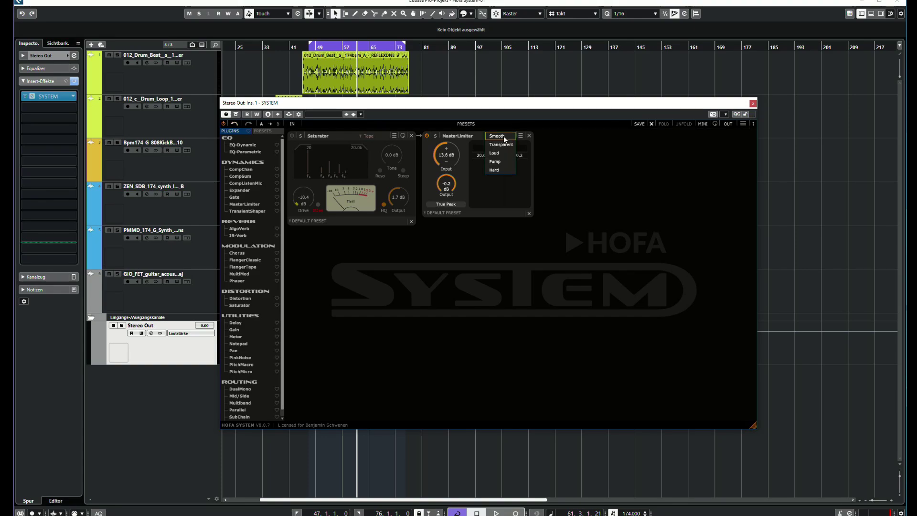
click(498, 171)
key(space)
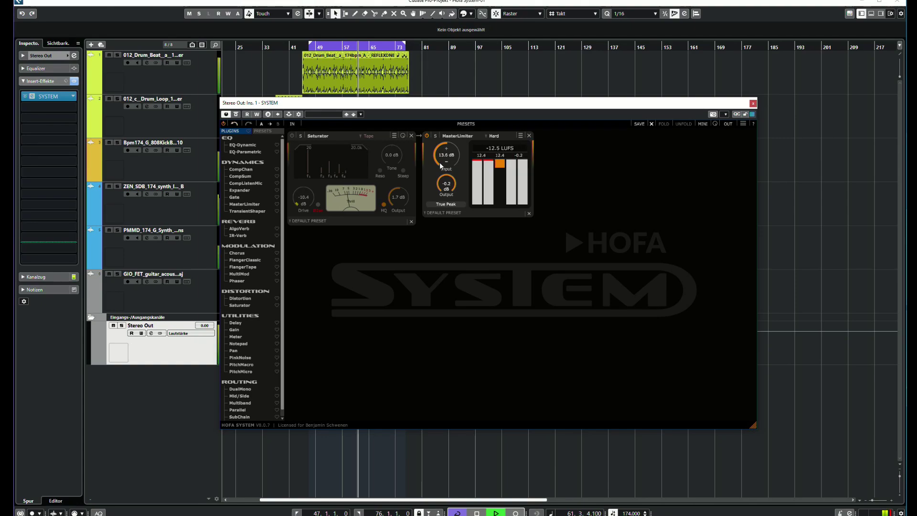
drag(437, 161, 438, 171)
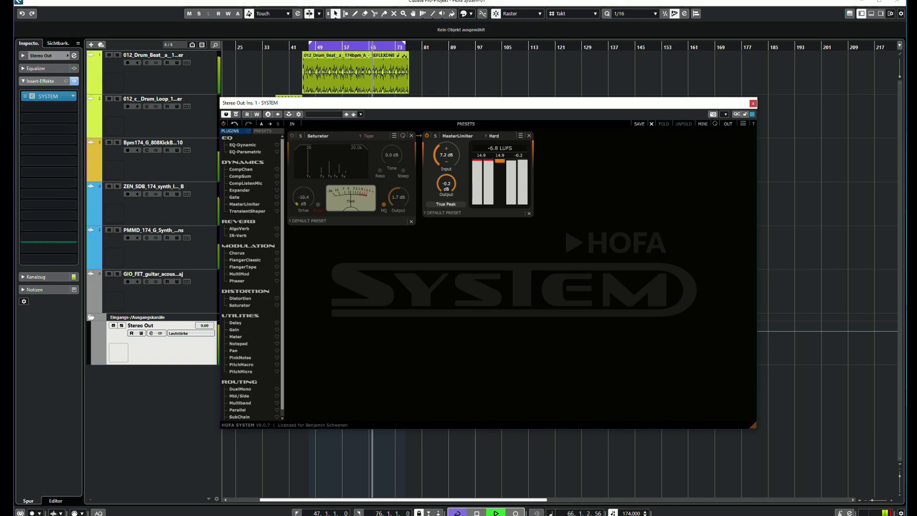
Change the MasterLimiter algorithm to Loud and audition the mix briefly
click(503, 136)
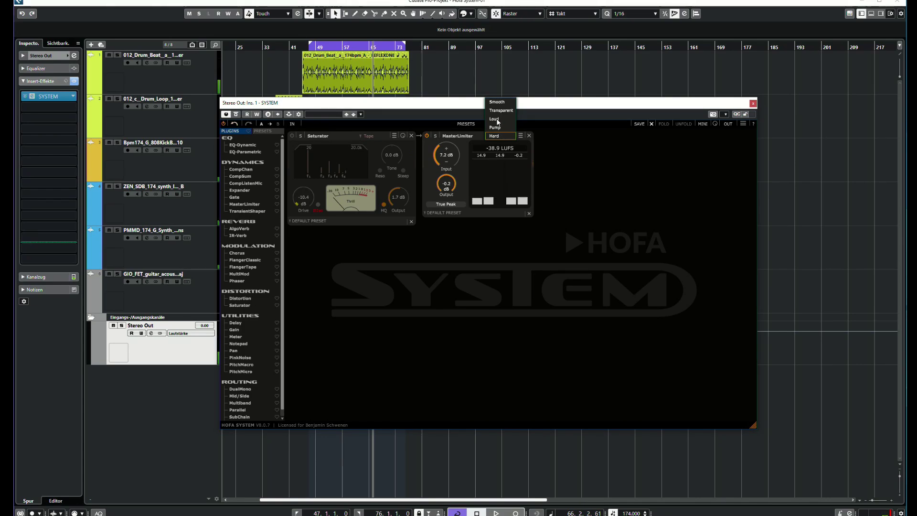
click(497, 119)
key(space)
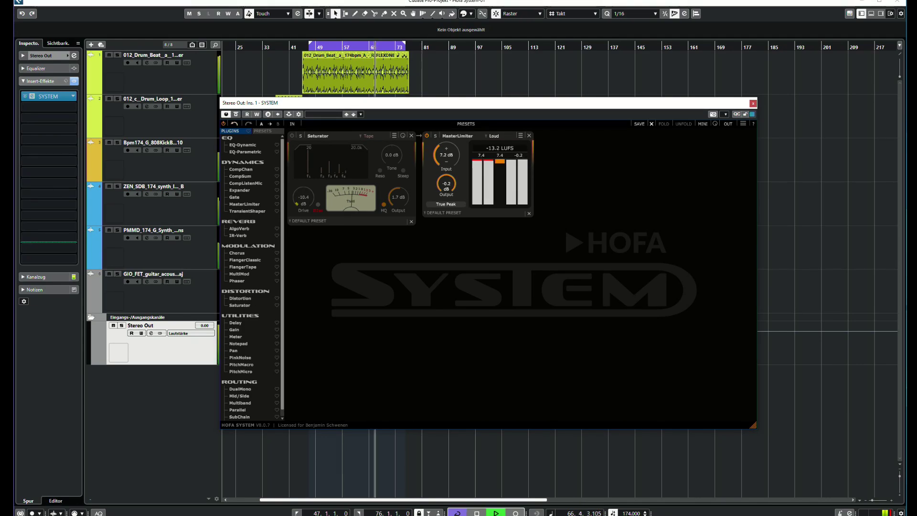
key(space)
Try the MasterLimiter's Pump algorithm and raise the Input to 10.5 dB during playback
click(499, 138)
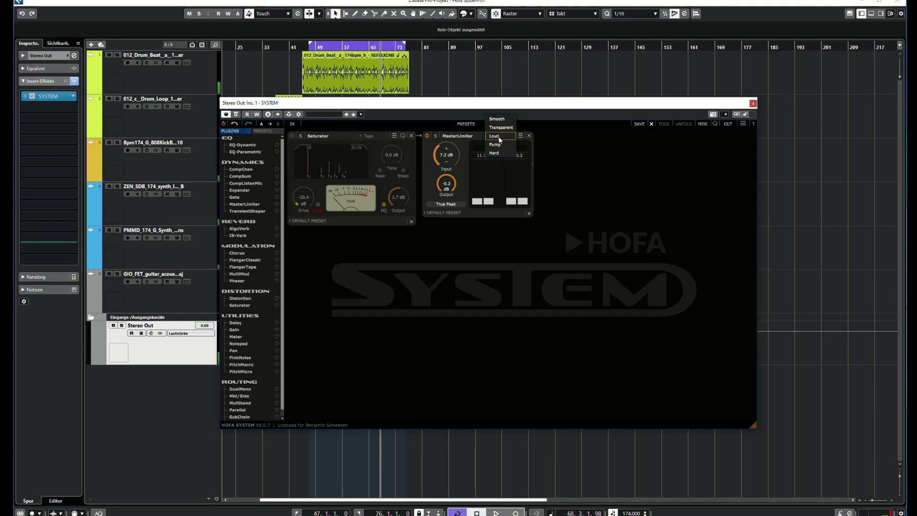
click(495, 145)
key(space)
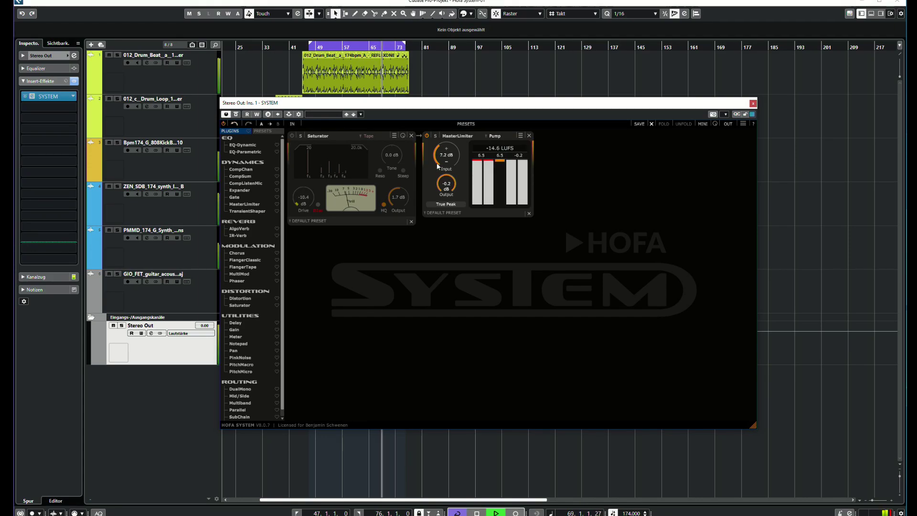
mouse_move(439, 151)
mouse_down()
mouse_move(439, 141)
mouse_move(433, 152)
mouse_up()
key(space)
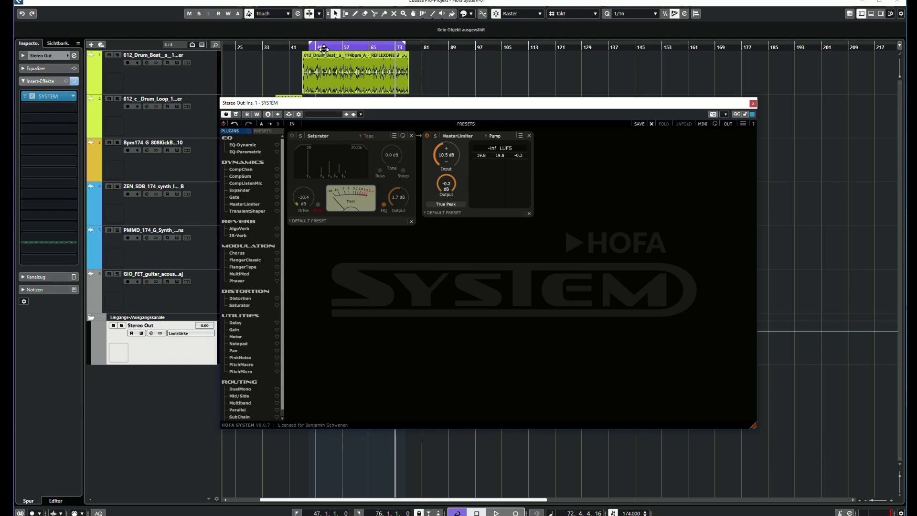
Replay the mix from near bar 51, switch the MasterLimiter to Hard, and lower its Input to 3.9 dB
click(324, 50)
key(space)
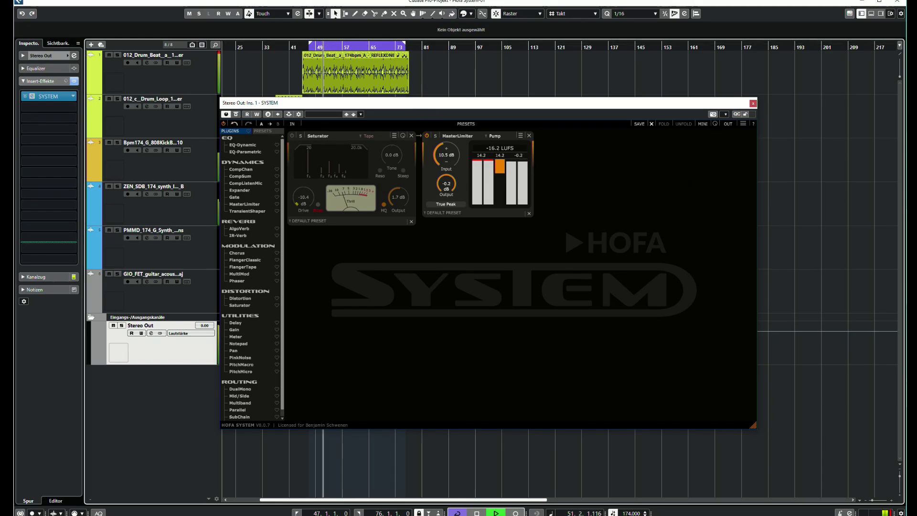
click(502, 136)
click(497, 144)
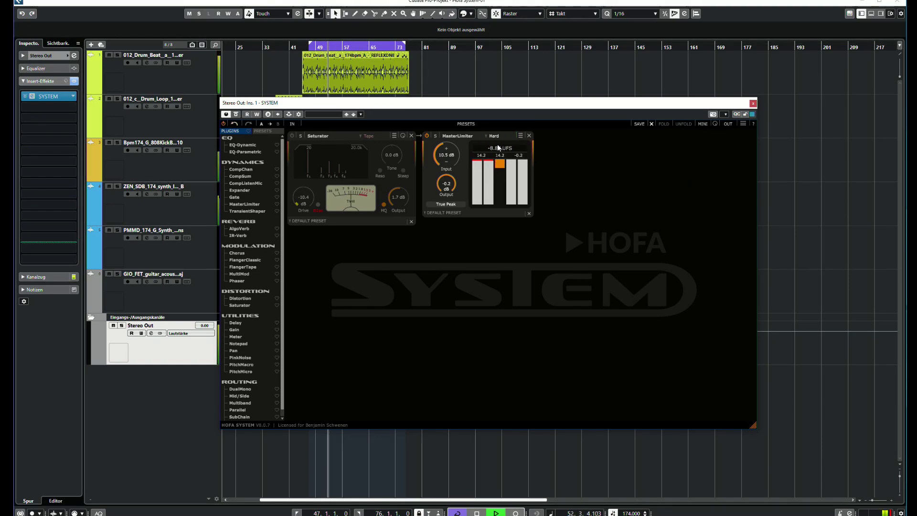
drag(443, 163, 442, 177)
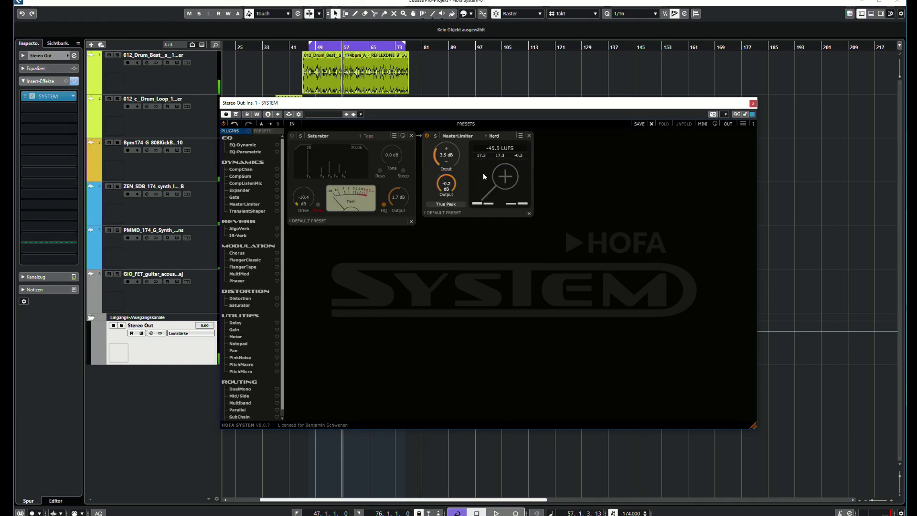
Examine the MasterLimiter's preset browser and its plugin settings, including the Show Presets option
click(457, 213)
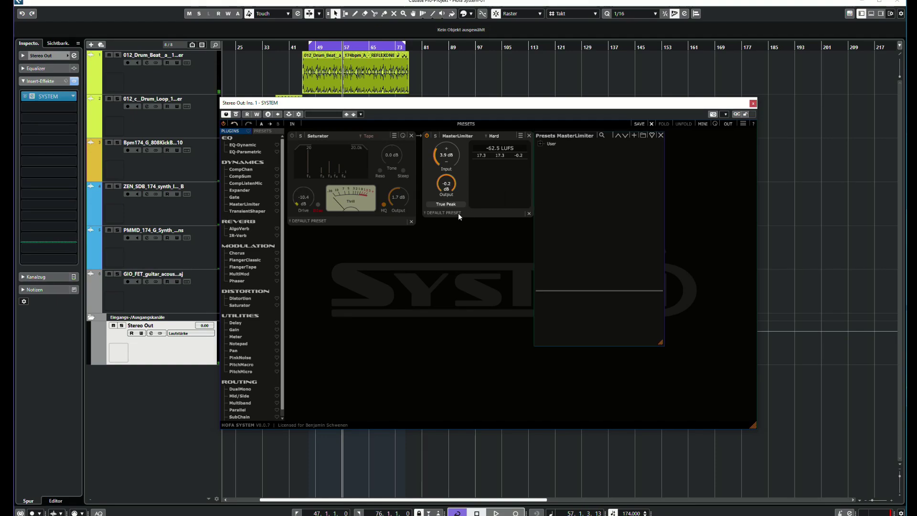
click(661, 135)
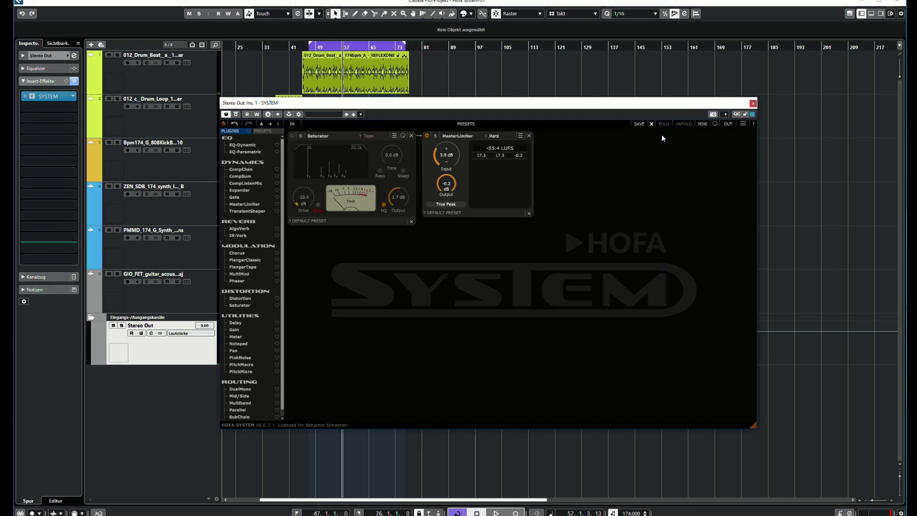
click(520, 136)
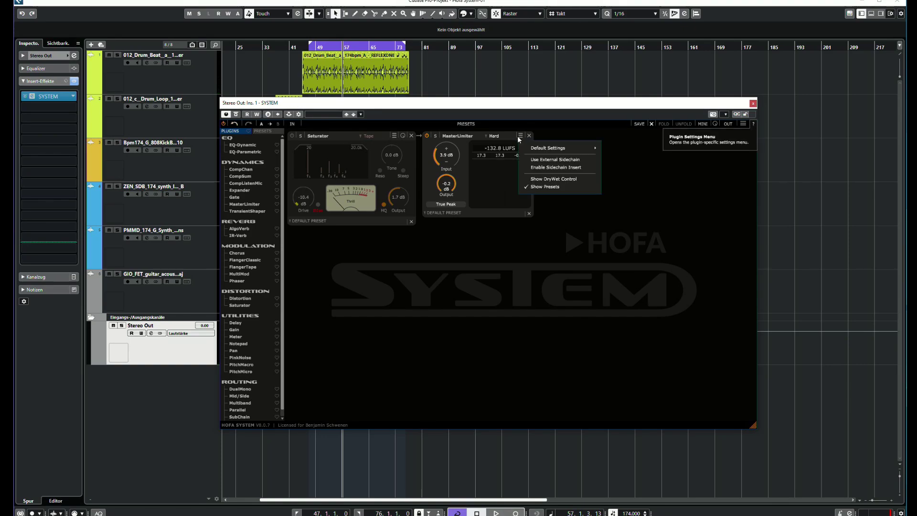
click(544, 186)
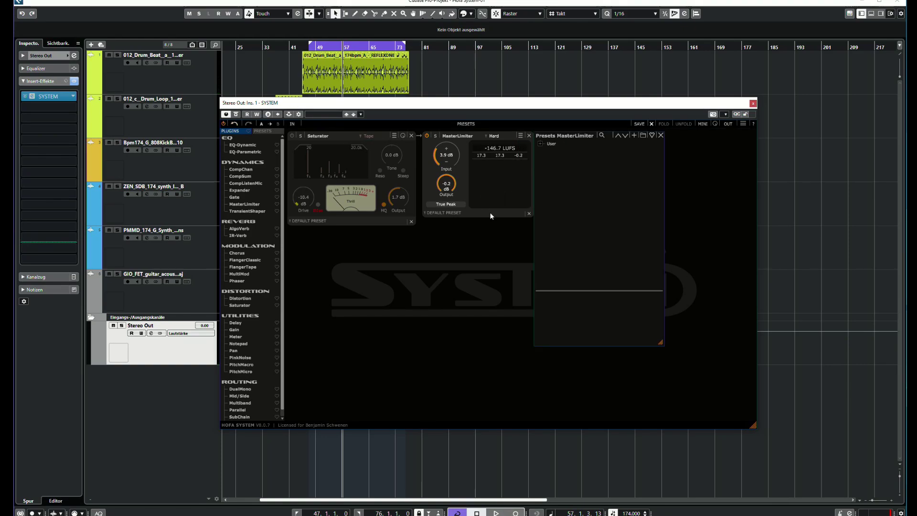
click(661, 136)
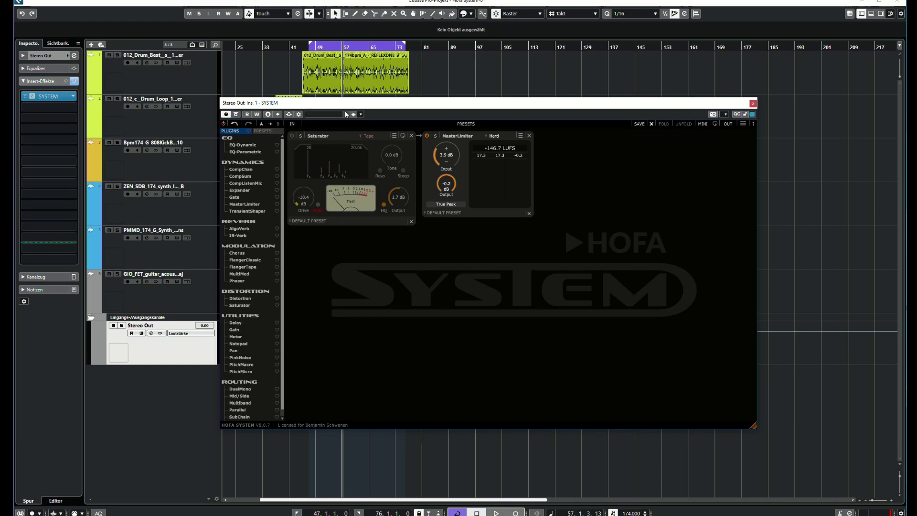
Play the mix from bar 52 with the Saturator enabled and raise its Drive to -7.3 dB
click(327, 49)
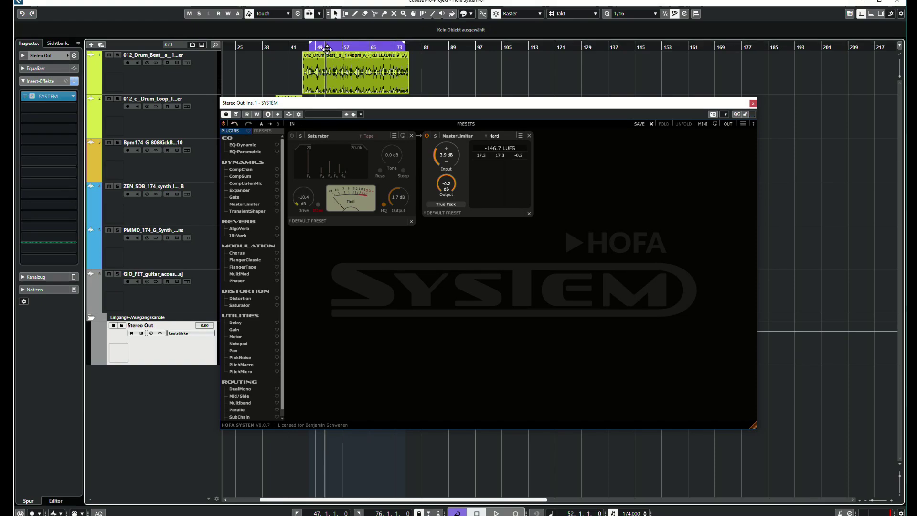
key(space)
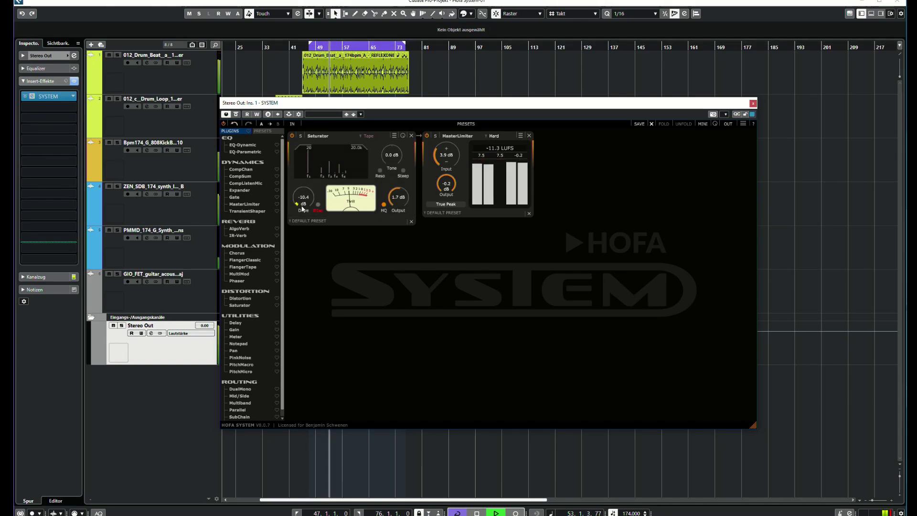
drag(302, 209, 282, 193)
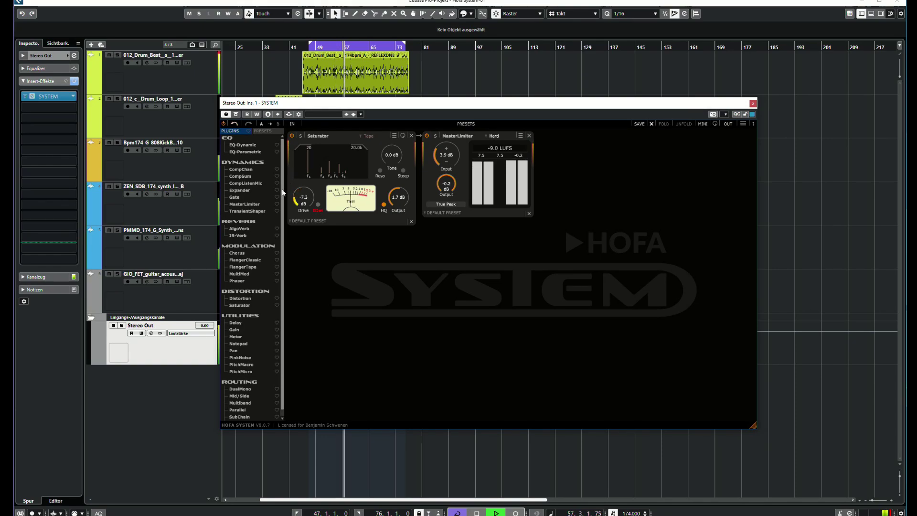
Briefly try the Saturator's red option beside Drive, lower the Drive to -8.1 dB, and stop playback
click(318, 205)
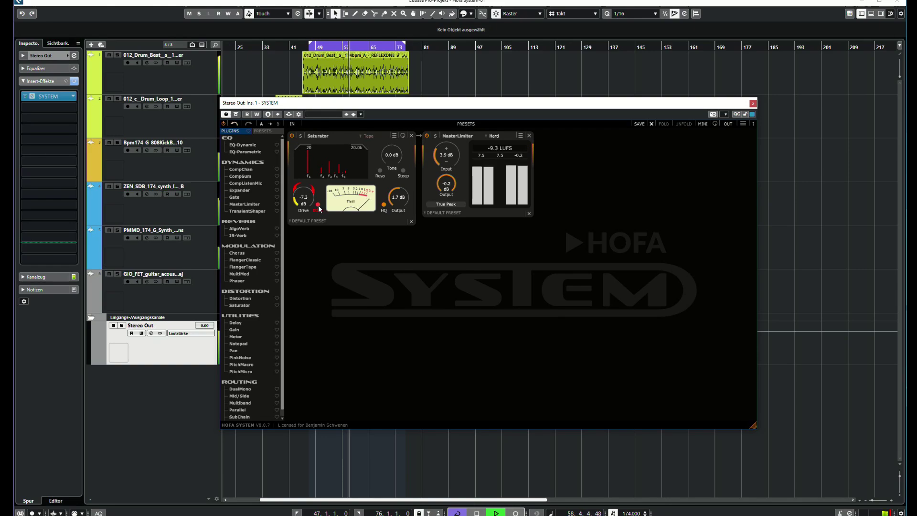
click(319, 206)
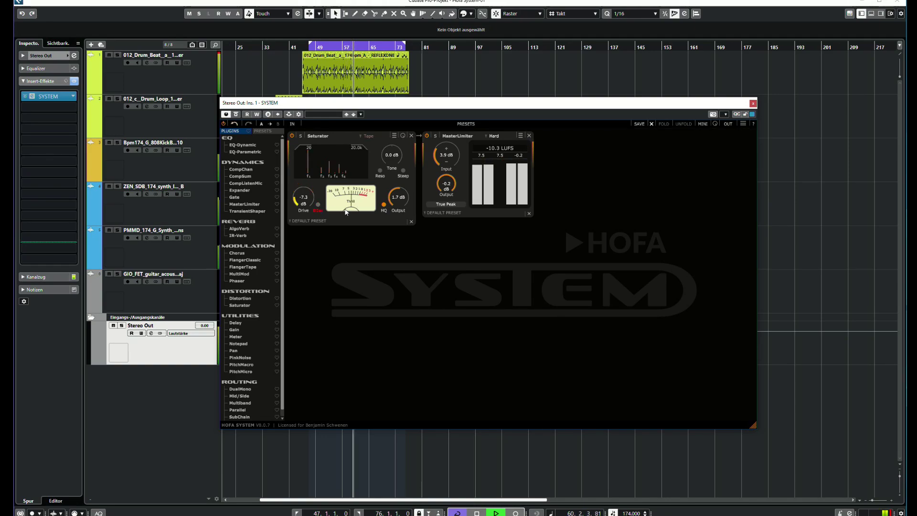
drag(300, 200, 297, 201)
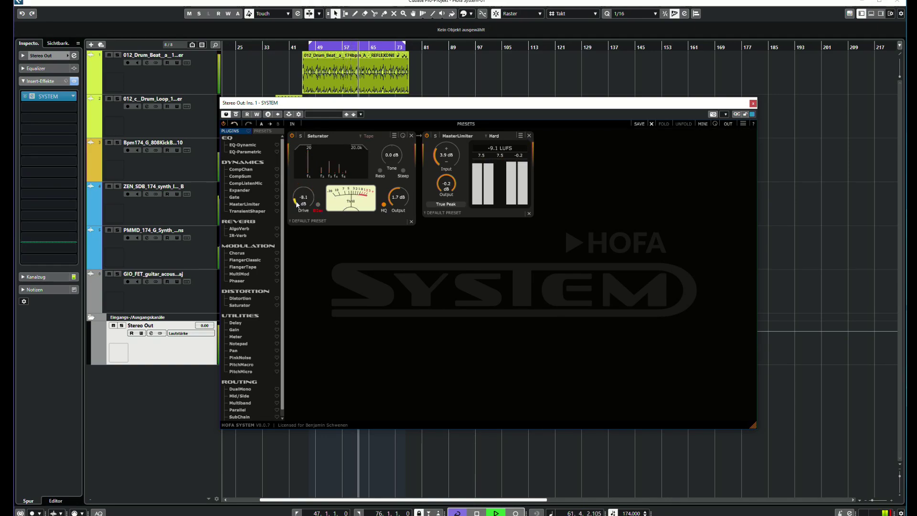
key(space)
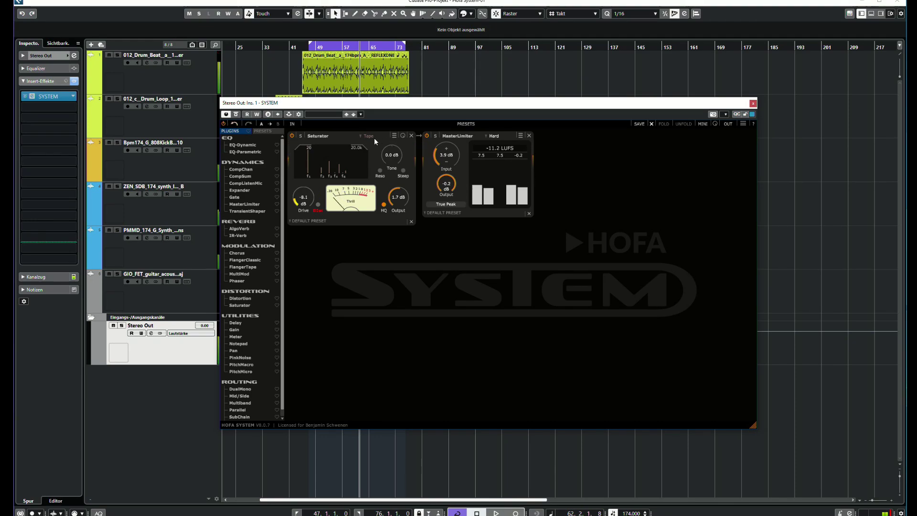
Try the Saturator's first listed saturation type and raise the Drive to -5.2 dB during playback
click(371, 137)
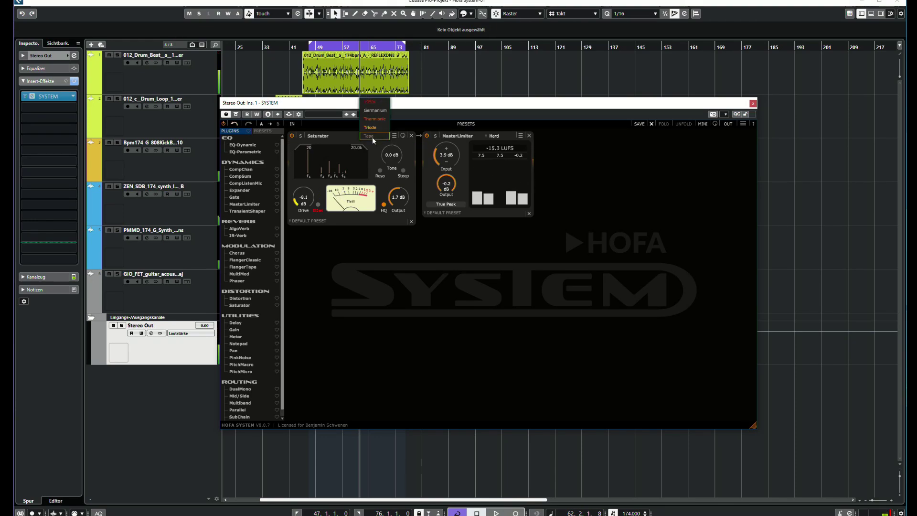
click(377, 103)
key(space)
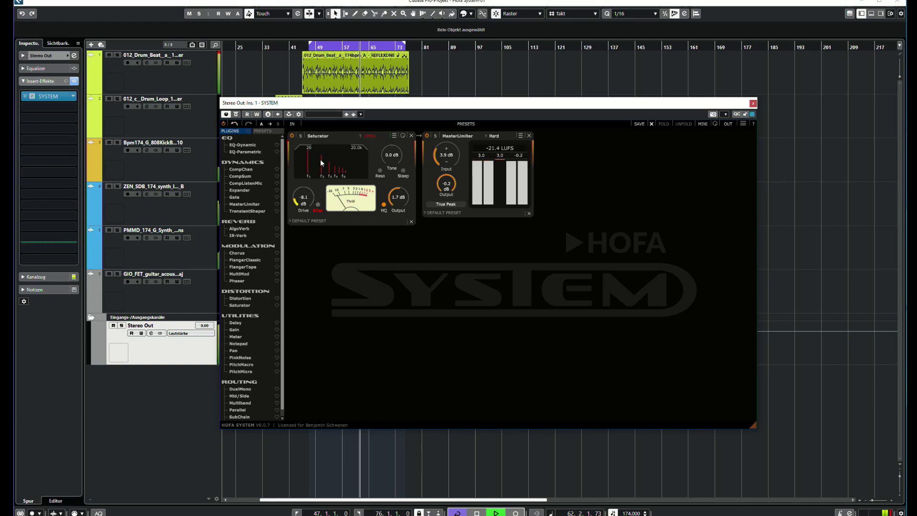
mouse_move(297, 205)
mouse_down()
mouse_move(294, 179)
mouse_move(292, 191)
mouse_up()
Try the Saturator's Germanium type with the Drive set to -6.4 dB during playback
click(371, 135)
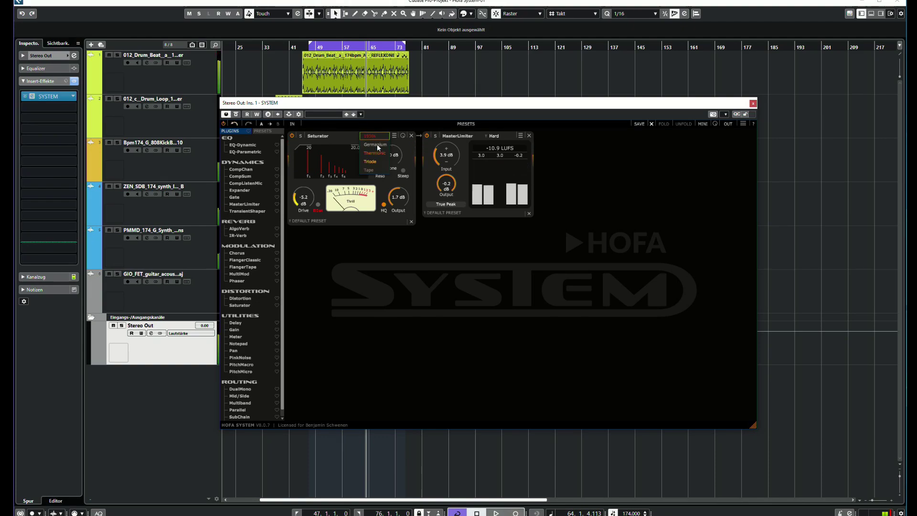
click(377, 144)
key(space)
mouse_move(298, 204)
mouse_down()
mouse_move(297, 196)
mouse_move(296, 209)
mouse_up()
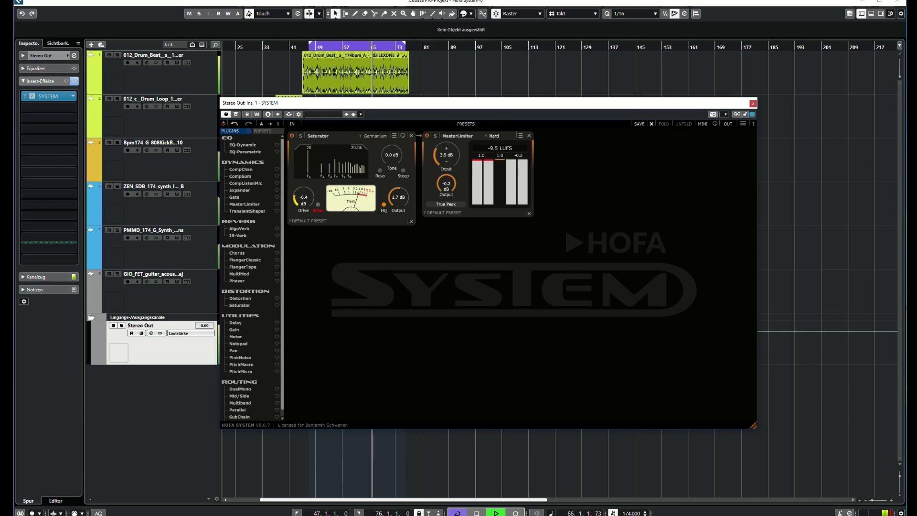
Try the Saturator's Thermionic type and set the Drive to -6.1 dB while the mix plays
click(379, 136)
click(376, 146)
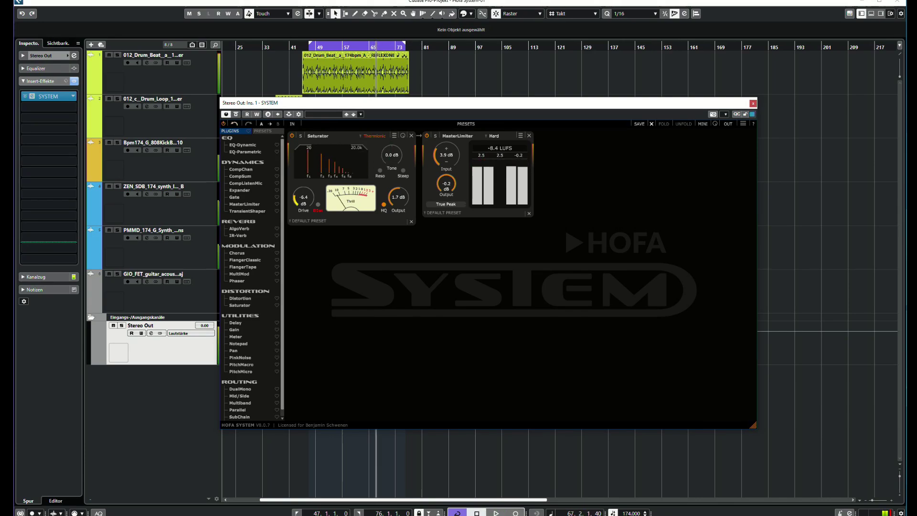
key(space)
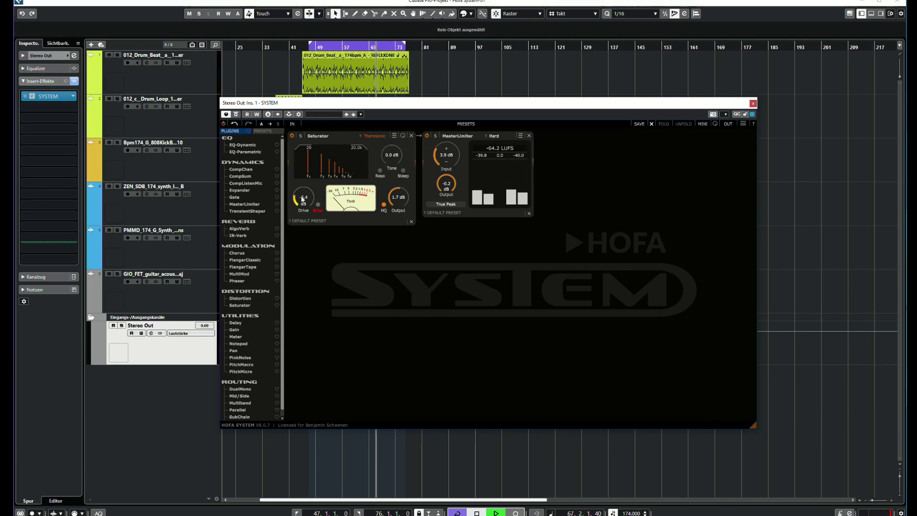
mouse_move(296, 203)
mouse_down()
mouse_move(296, 188)
mouse_move(296, 202)
mouse_up()
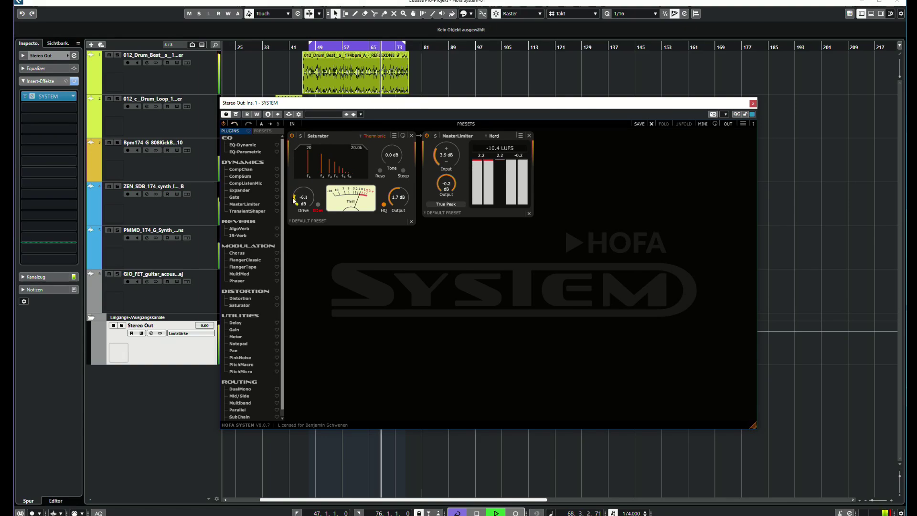
Audition the Saturator's Triode type with the Drive at -6.2 dB
click(374, 135)
click(377, 146)
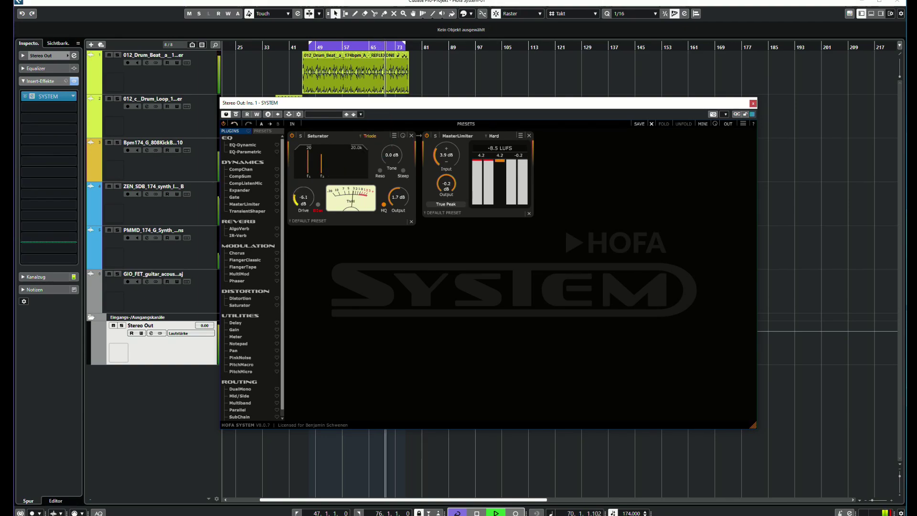
mouse_move(294, 199)
mouse_down()
mouse_move(296, 173)
mouse_move(295, 200)
mouse_up()
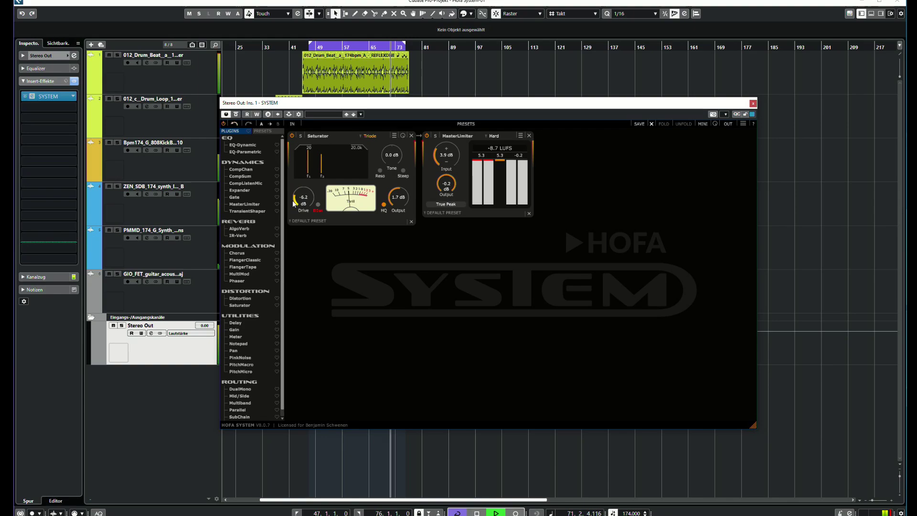
Return the Saturator to Tape with the Drive at -8.4 dB and toggle its bypass to compare the sound
click(368, 137)
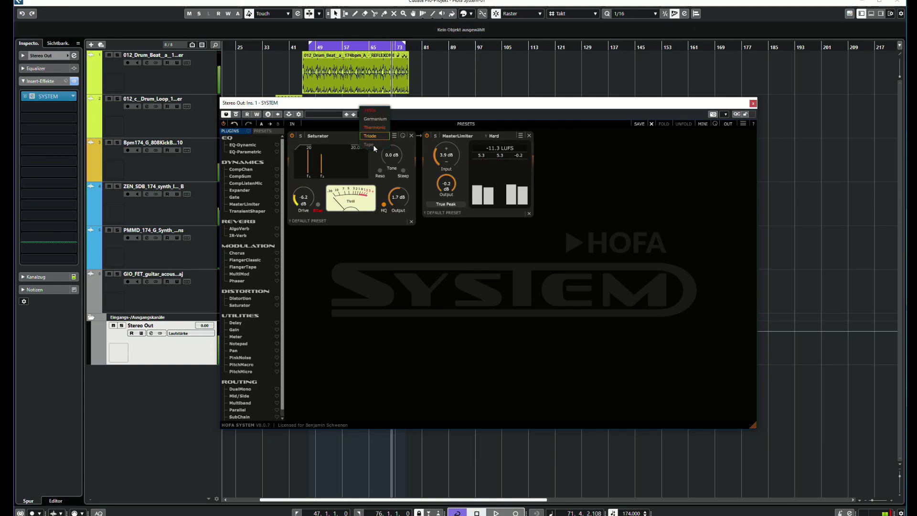
click(371, 144)
drag(300, 200, 293, 209)
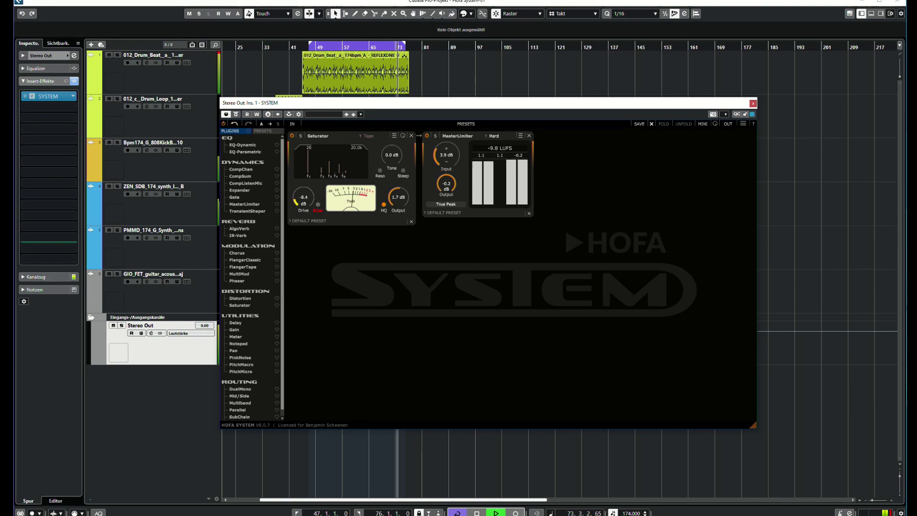
click(293, 135)
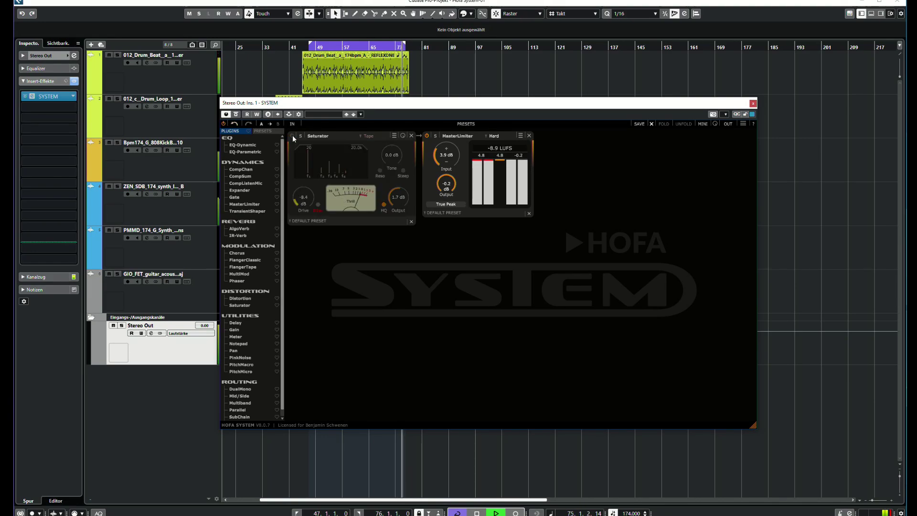
click(292, 135)
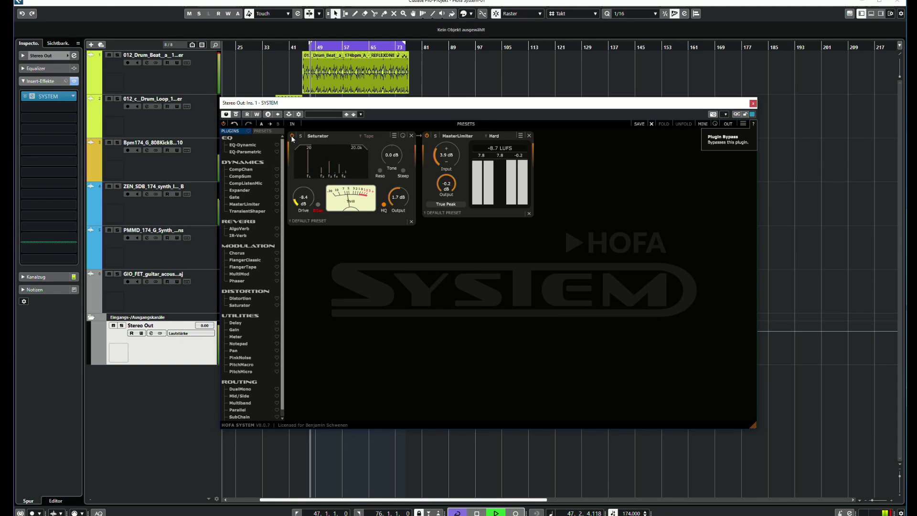